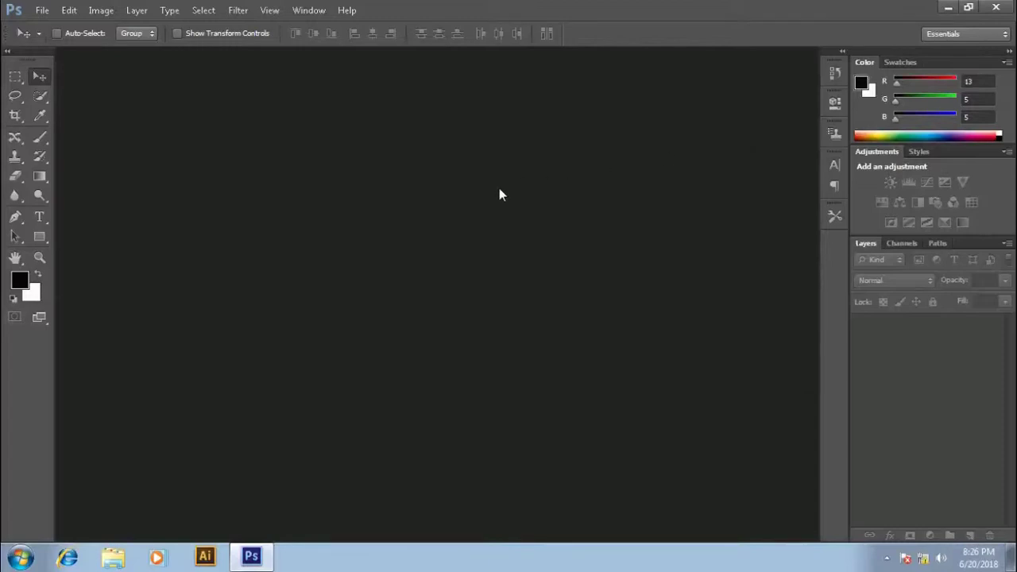
Step: Create a new white document, 1000 × 700 pixels at 300 resolution
left_click(42, 12)
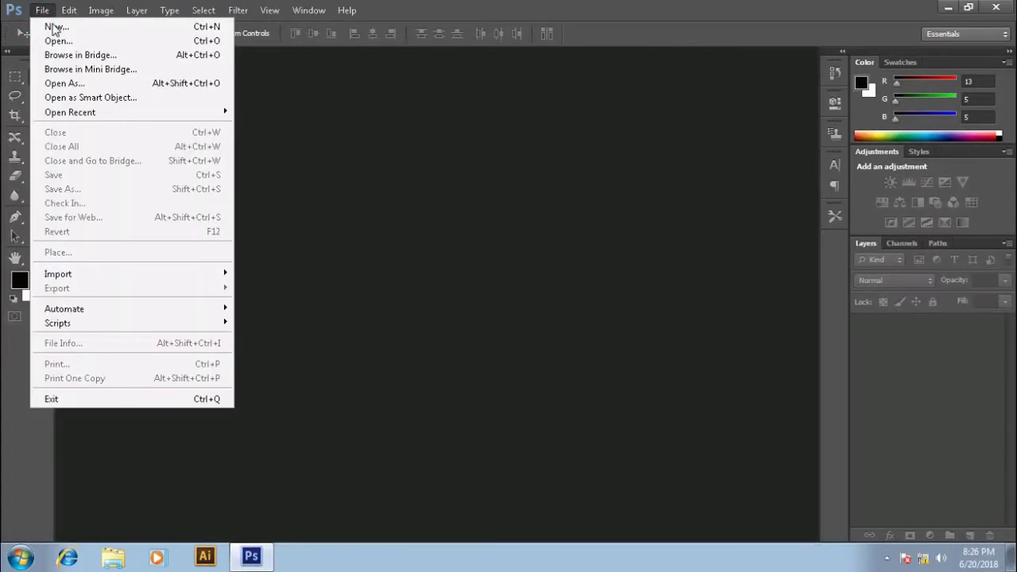
left_click(48, 25)
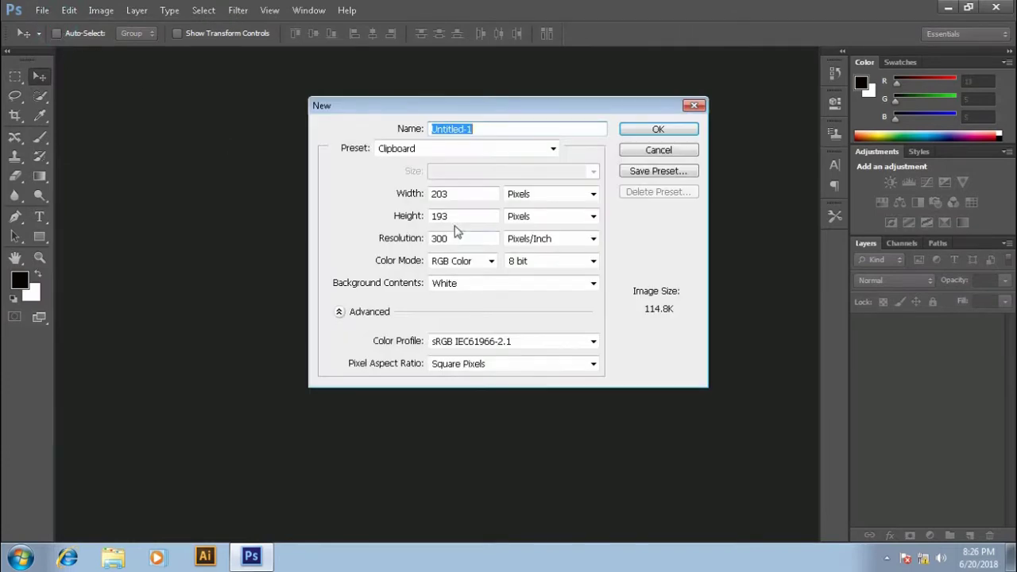
left_click(437, 196)
double_click(429, 197)
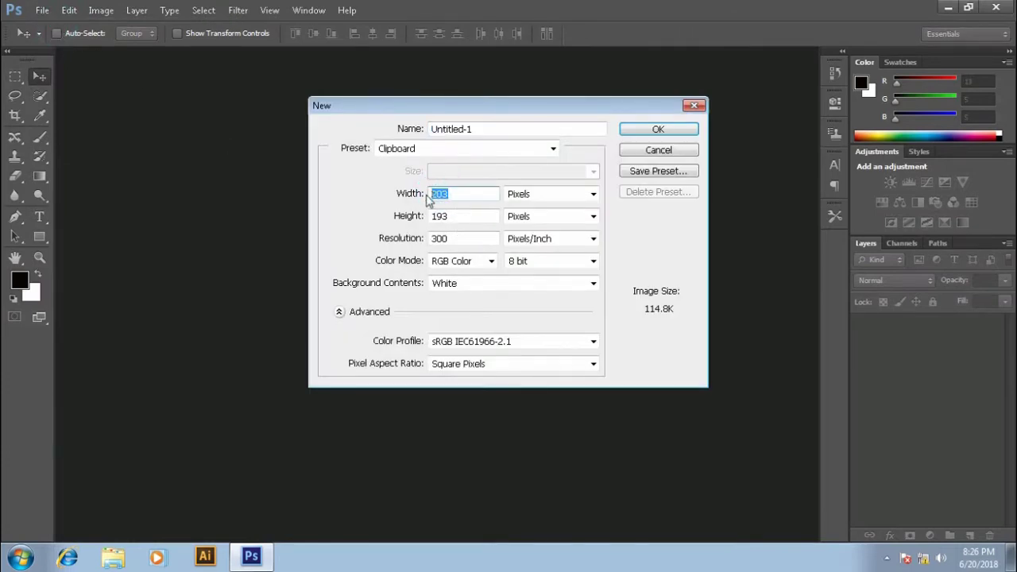
key("BackSpace")
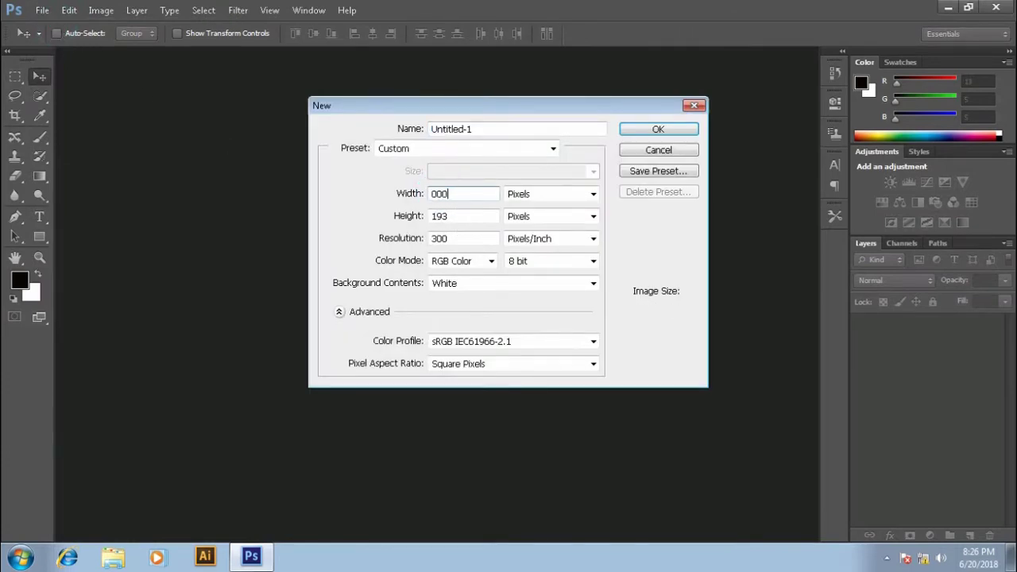
type("1000")
double_click(429, 216)
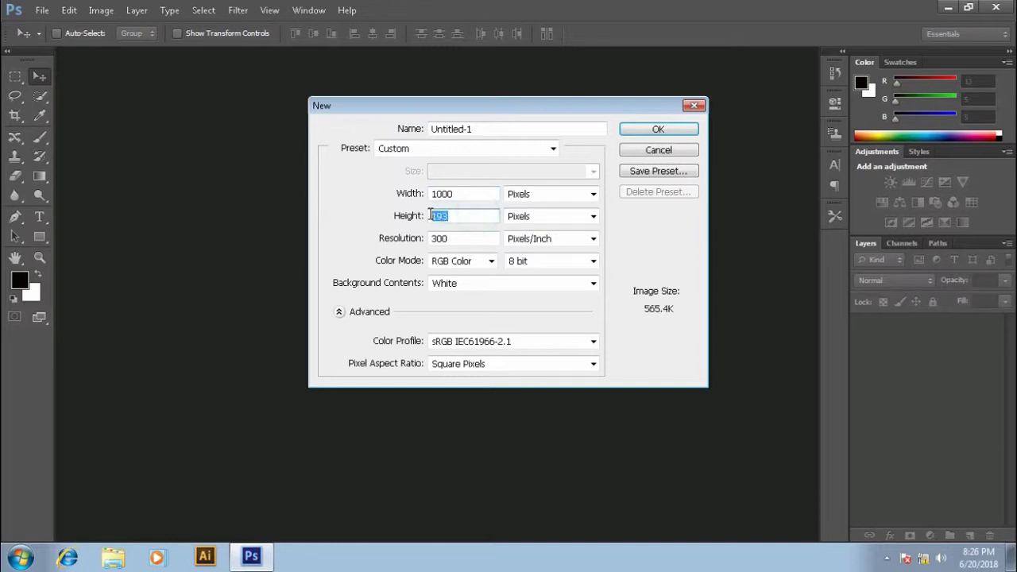
key("BackSpace")
type("00")
left_click(660, 131)
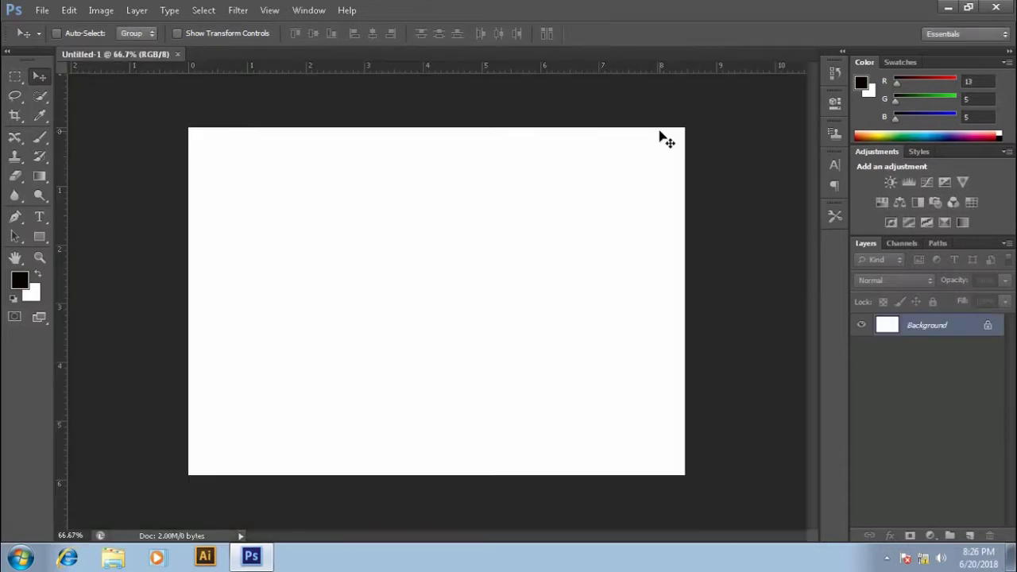
Step: Place the TVC set-top box photo as its own layer, then bring over the NBC_logo file
left_click(948, 9)
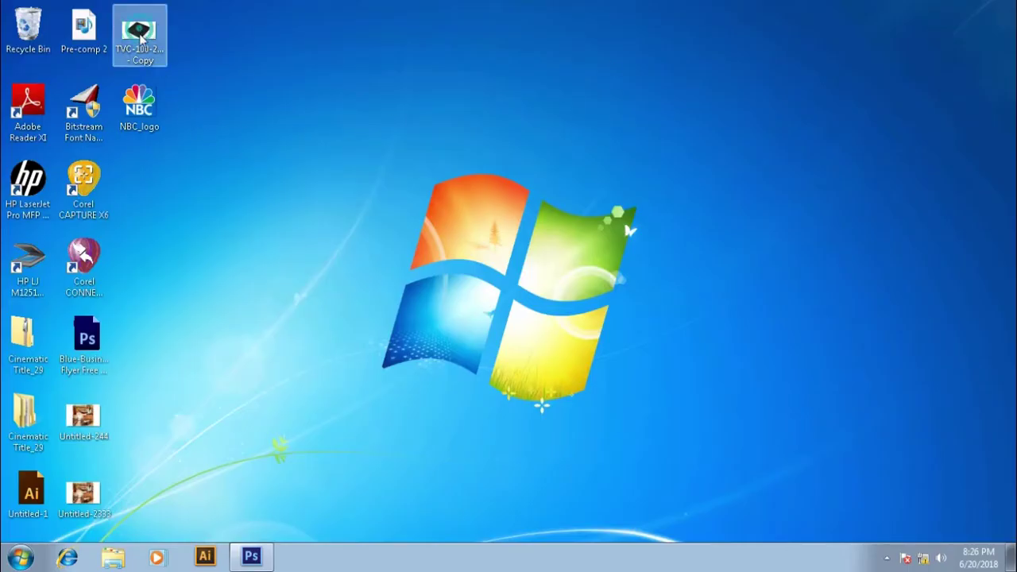
mouse_move(139, 36)
left_mouse_down()
mouse_move(256, 560)
mouse_move(342, 271)
left_mouse_up()
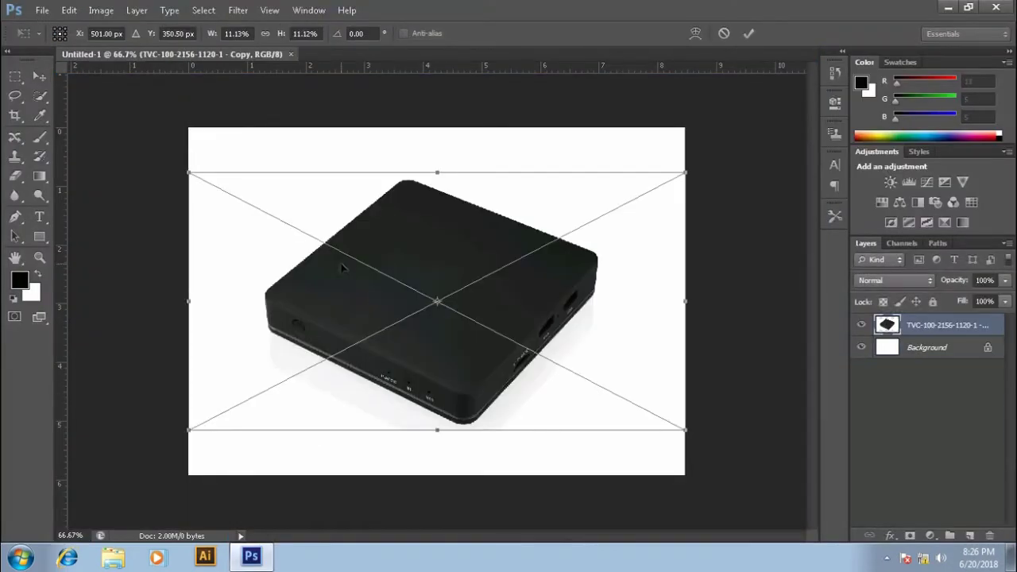
left_click(416, 253)
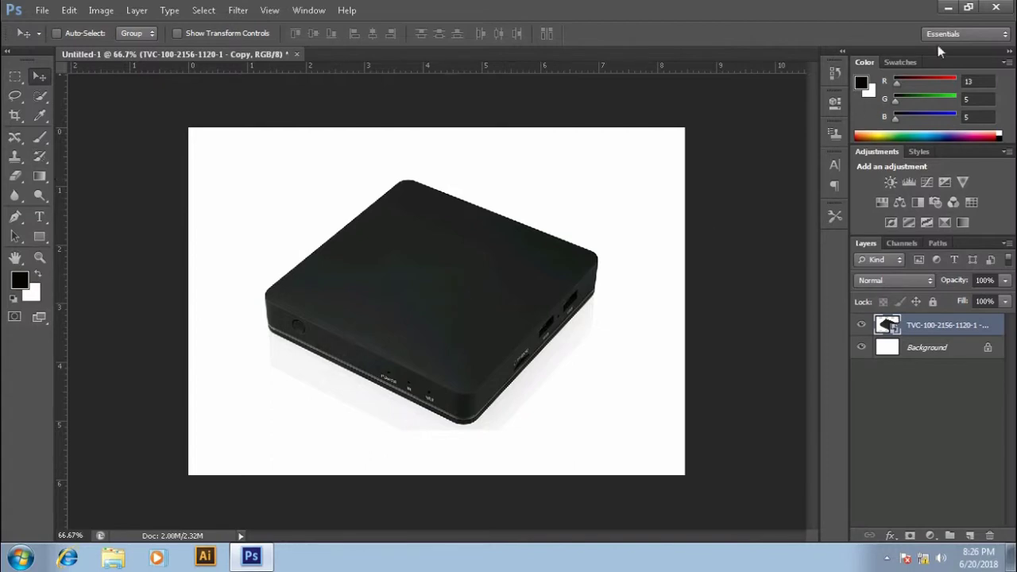
left_click(948, 7)
mouse_move(134, 141)
left_mouse_down()
mouse_move(244, 478)
mouse_move(380, 362)
left_mouse_up()
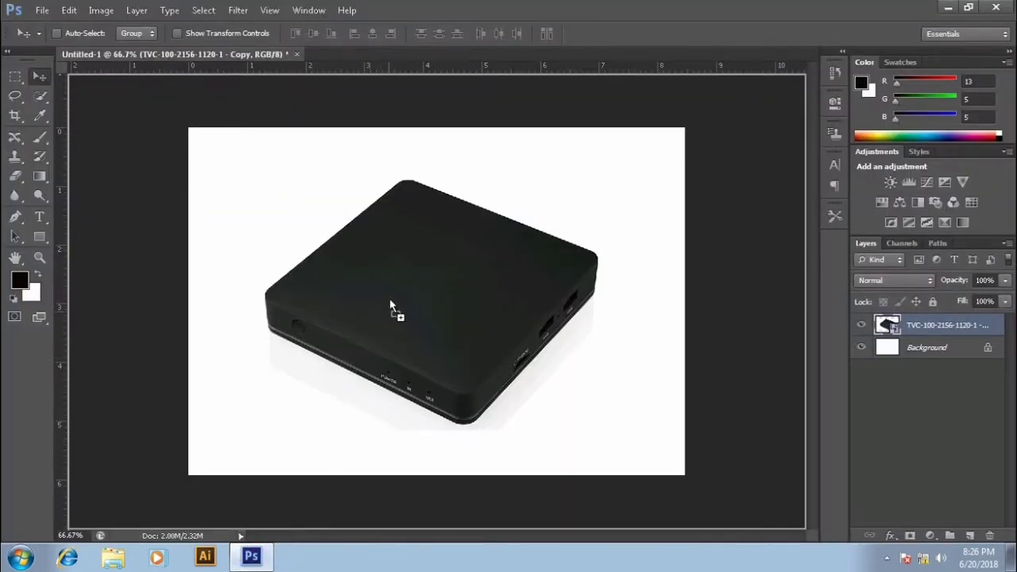
Step: Drop in the NBC_logo, shrink it to about 7%, and centre it on the box top
left_click_drag(390, 297, 395, 299)
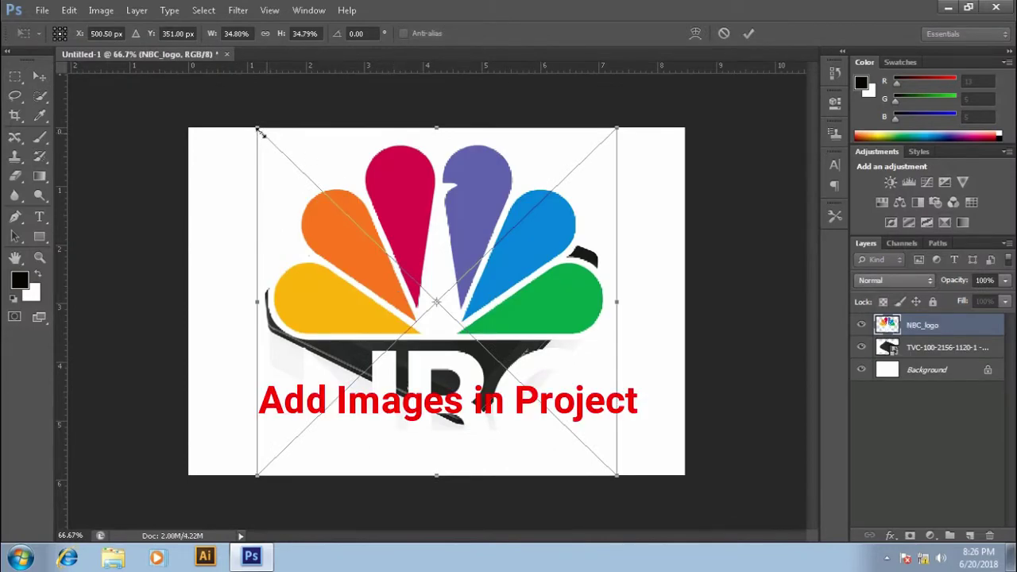
mouse_move(257, 128)
left_mouse_down()
mouse_move(277, 163)
mouse_move(357, 199)
mouse_move(413, 284)
mouse_move(508, 371)
left_mouse_up()
left_click_drag(560, 408, 425, 275)
mouse_move(374, 238)
left_mouse_down()
mouse_move(370, 230)
mouse_move(405, 268)
left_mouse_up()
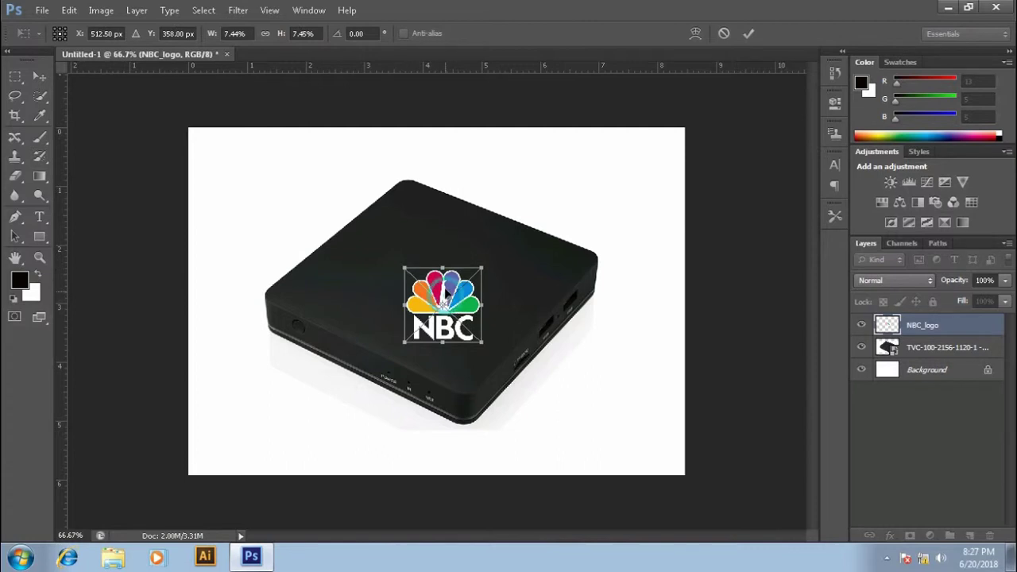
left_click_drag(447, 300, 429, 274)
key("Return")
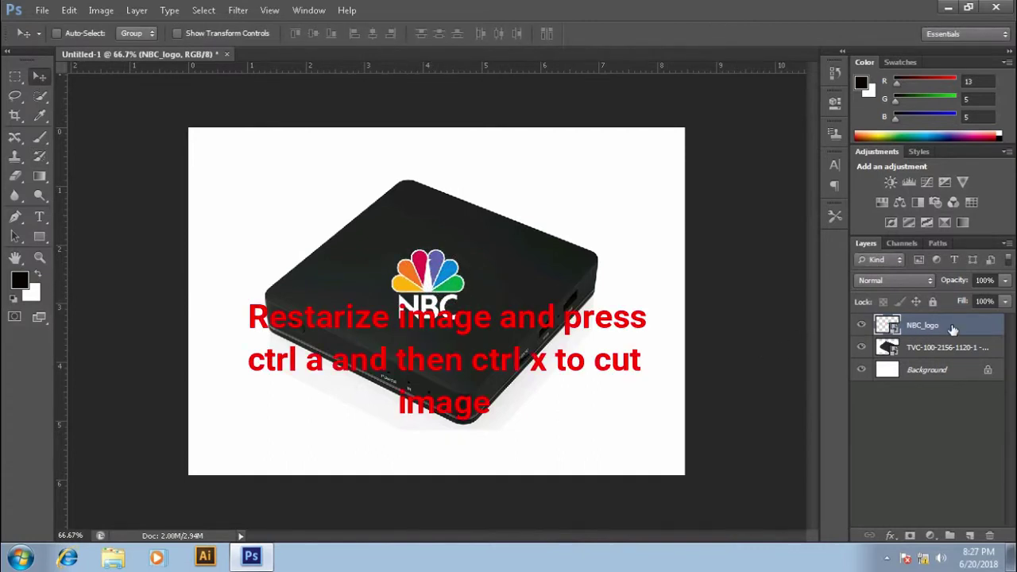
Step: Rasterize the NBC_logo layer, cut its contents to the clipboard, and select the box layer
right_click(953, 330)
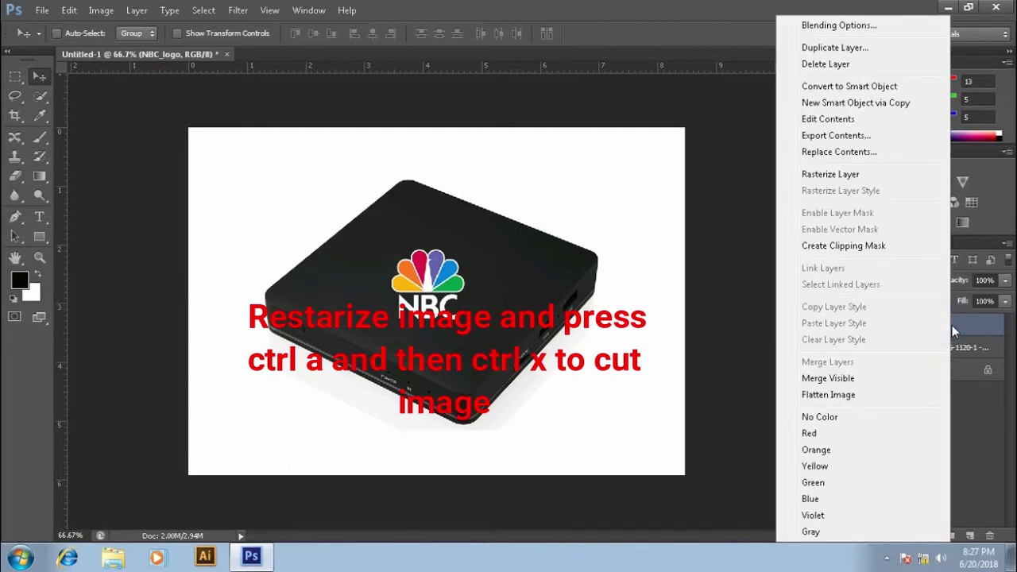
left_click(849, 175)
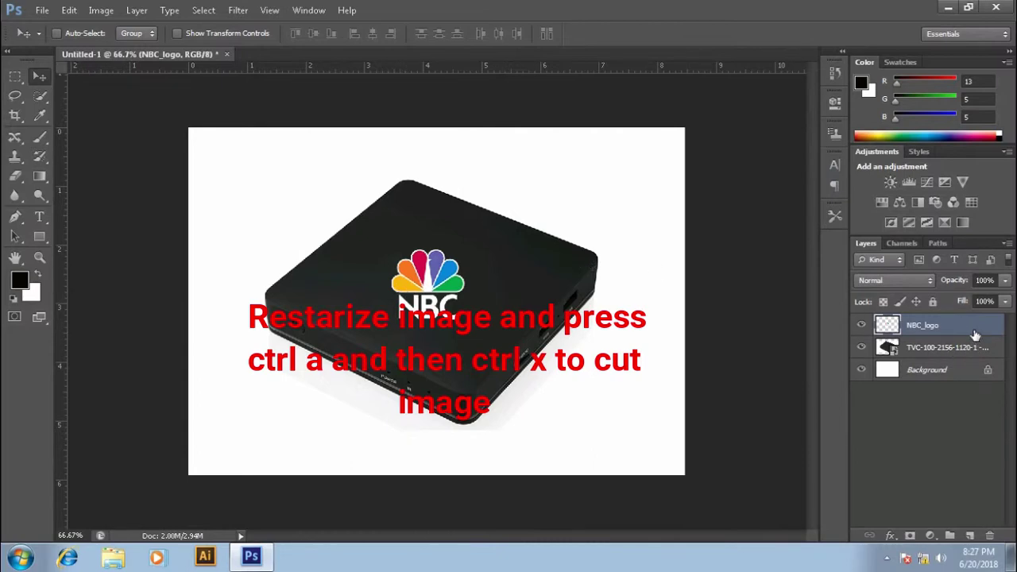
key("ctrl+a")
key("ctrl+x")
left_click(970, 350)
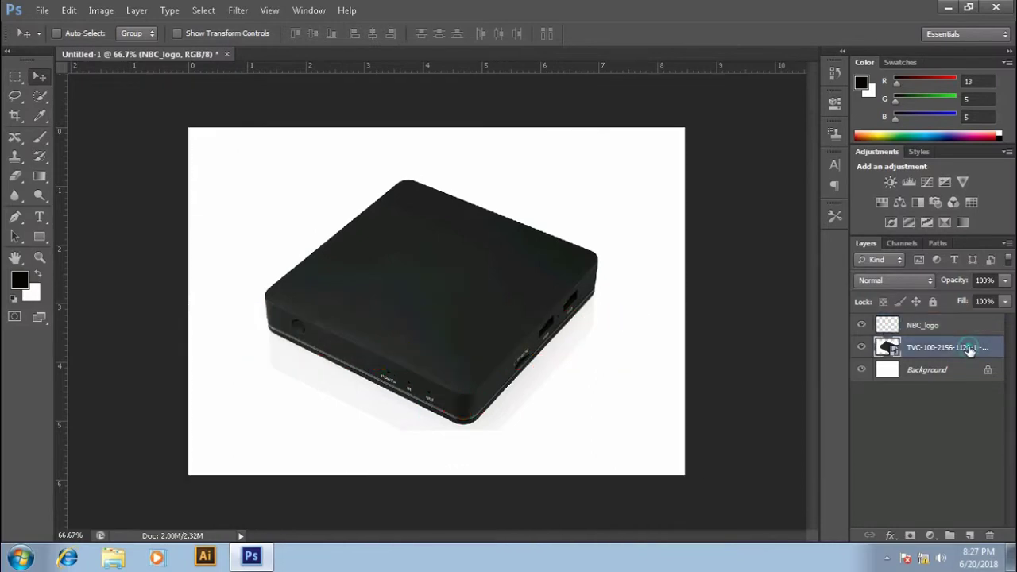
Step: Add an empty Layer 1 above the box photo and launch Filter > Vanishing Point
left_click(971, 537)
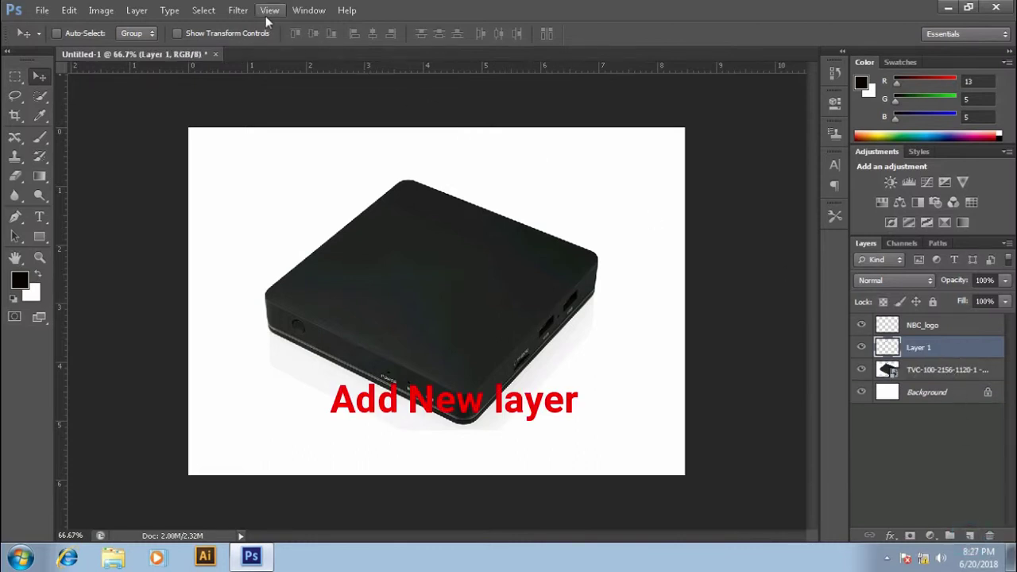
left_click(236, 10)
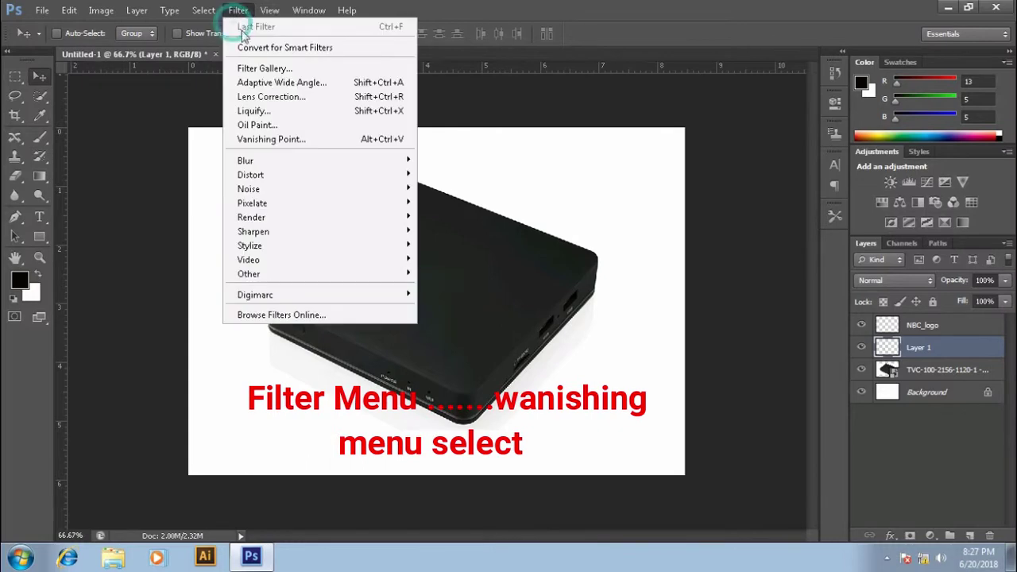
left_click(272, 140)
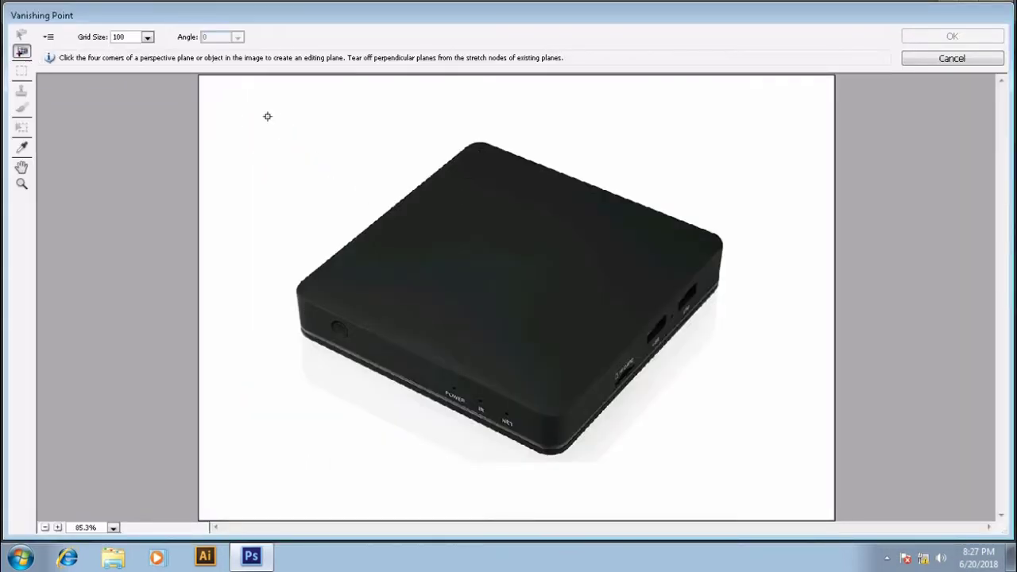
Step: Draw a perspective plane on the box top's four corners and paste the NBC logo in
left_click(480, 146)
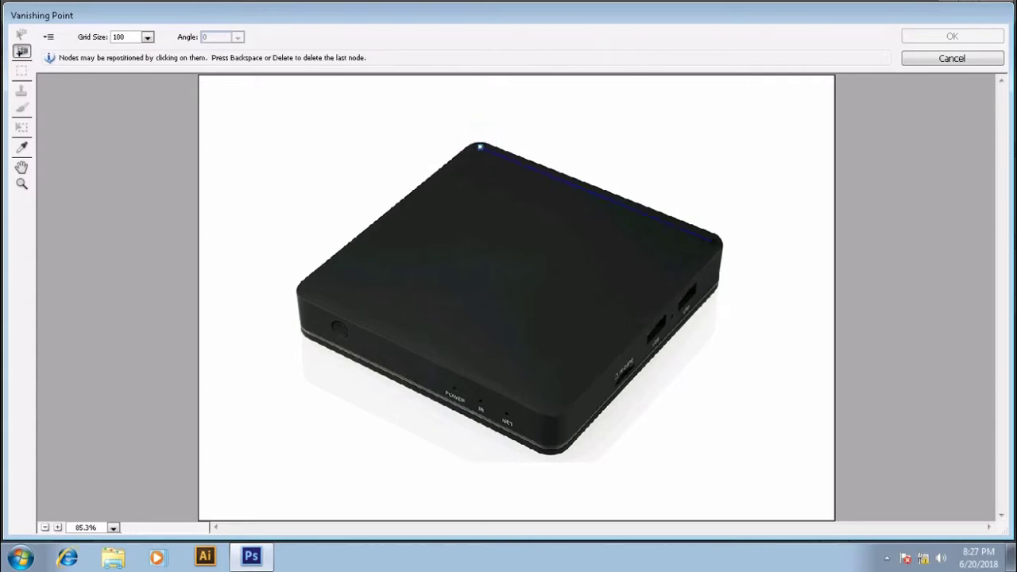
left_click(715, 242)
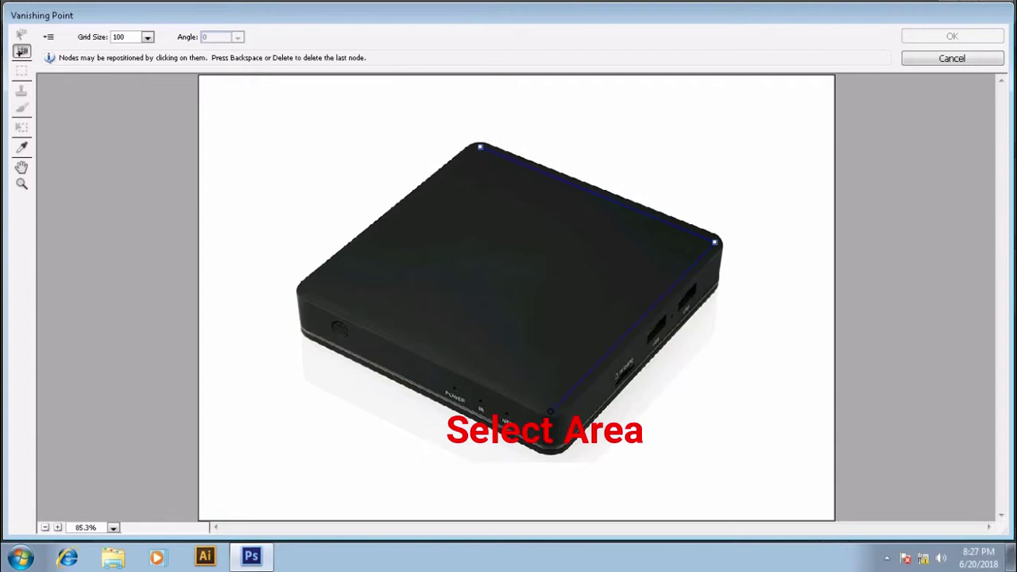
left_click(550, 411)
left_click(299, 291)
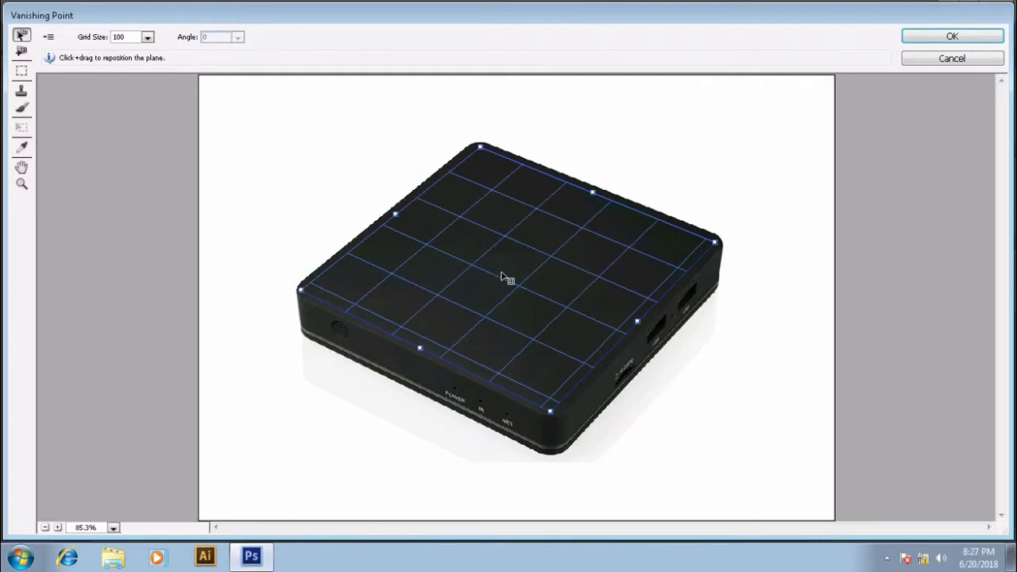
key("ctrl+v")
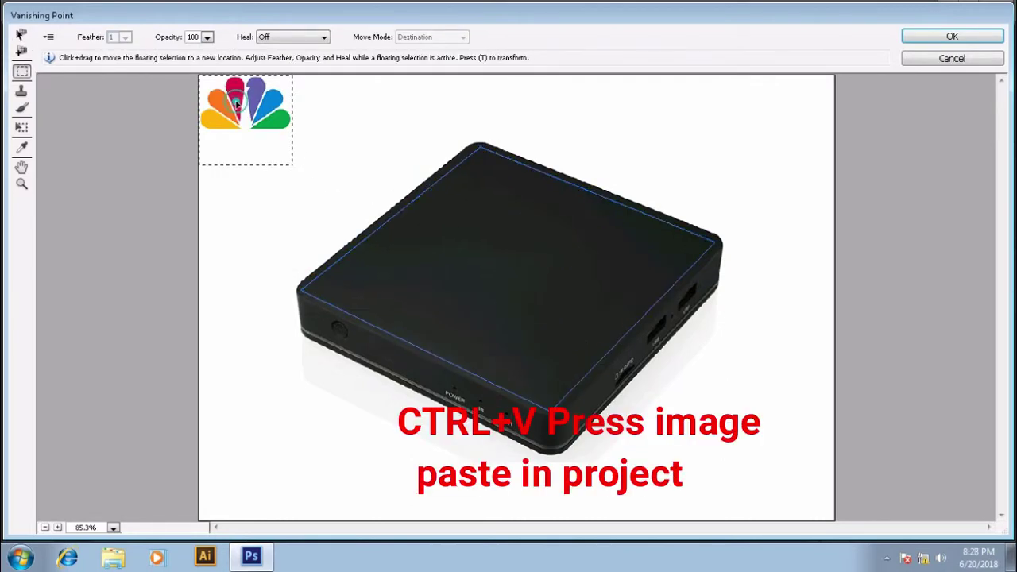
Step: Drag the logo onto the top plane, rotate it about 90° to align, and apply
left_click_drag(236, 105, 482, 232)
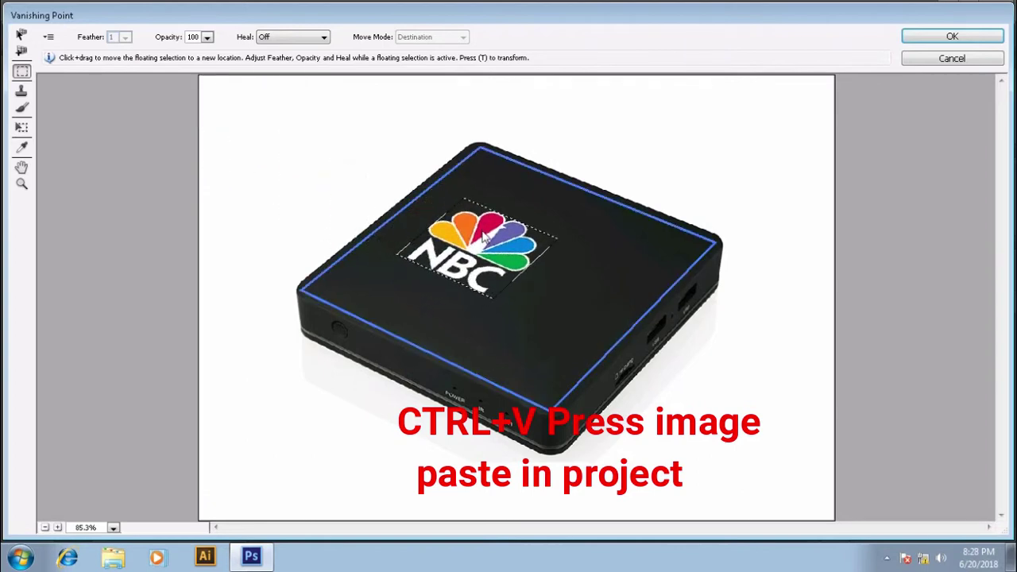
key("alt")
key("t")
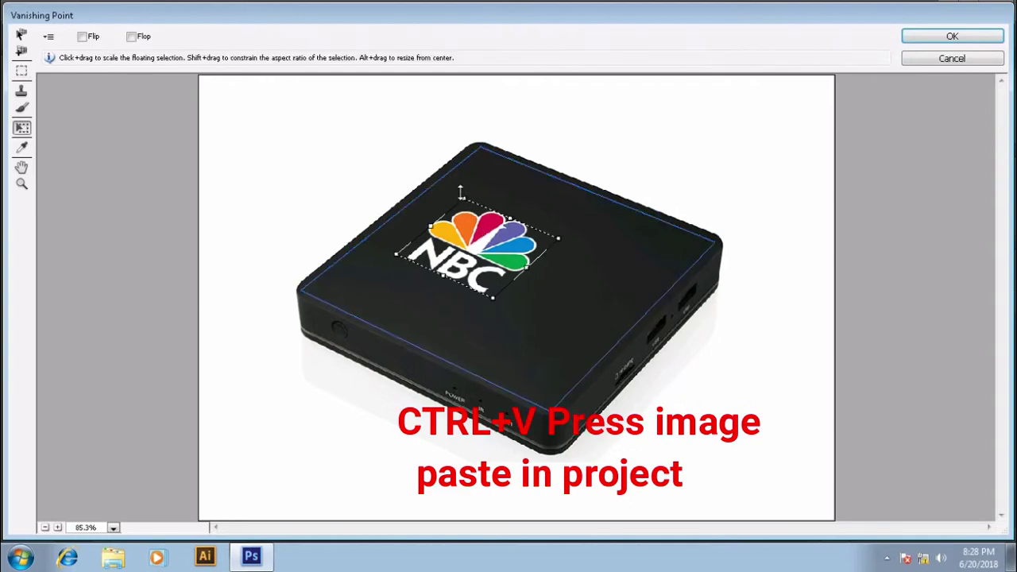
left_click_drag(461, 186, 407, 259)
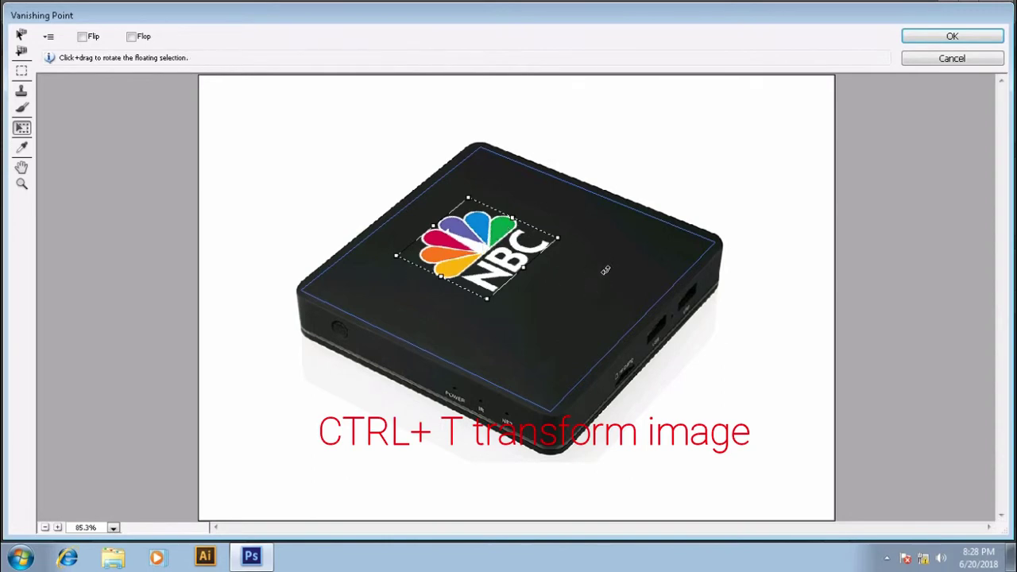
left_click(952, 36)
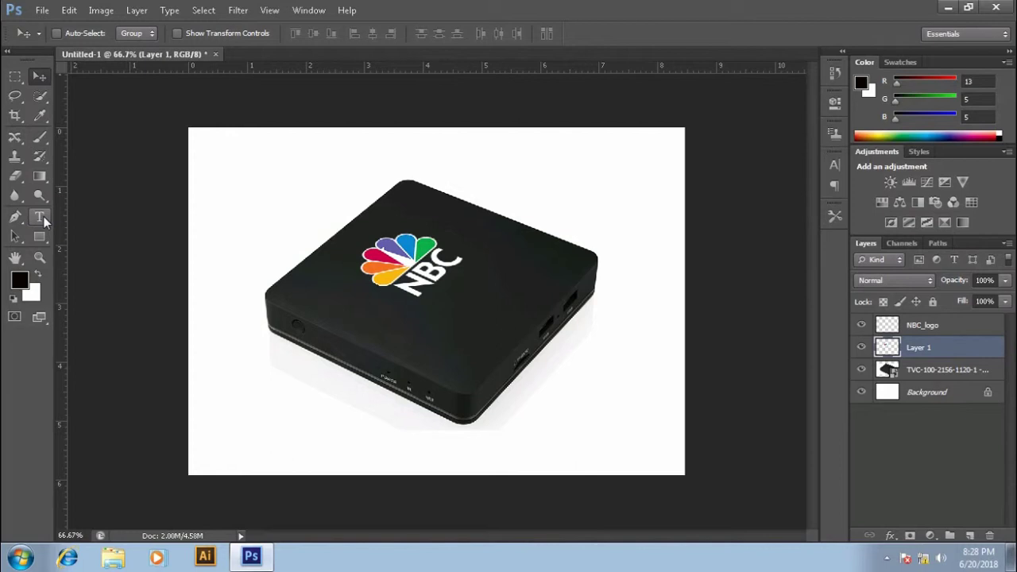
Step: Type the text below the logo, finishing the words 'NATIONAL NEWS' in Stencil Std
left_click(44, 221)
left_click(436, 327)
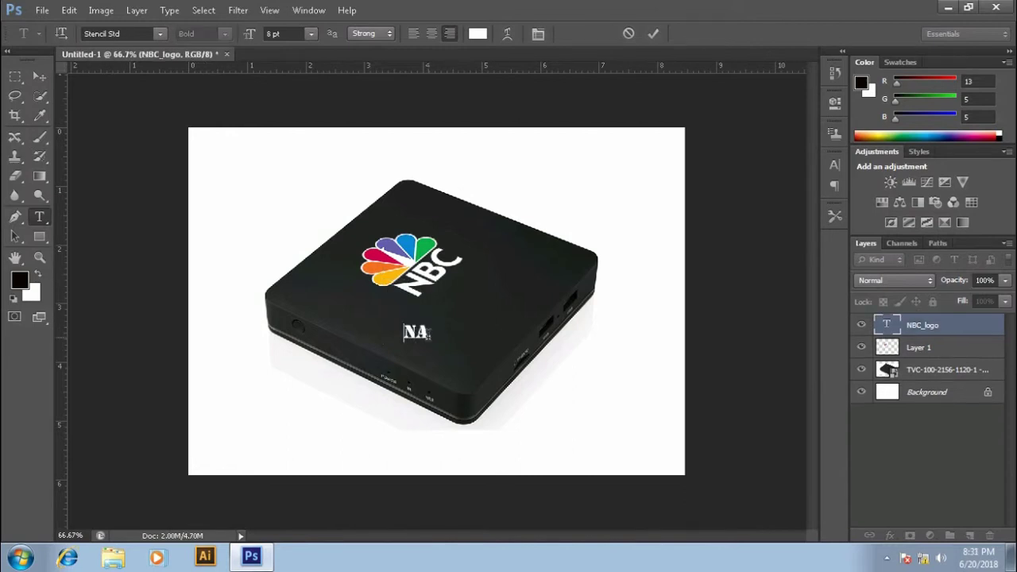
type("TIO")
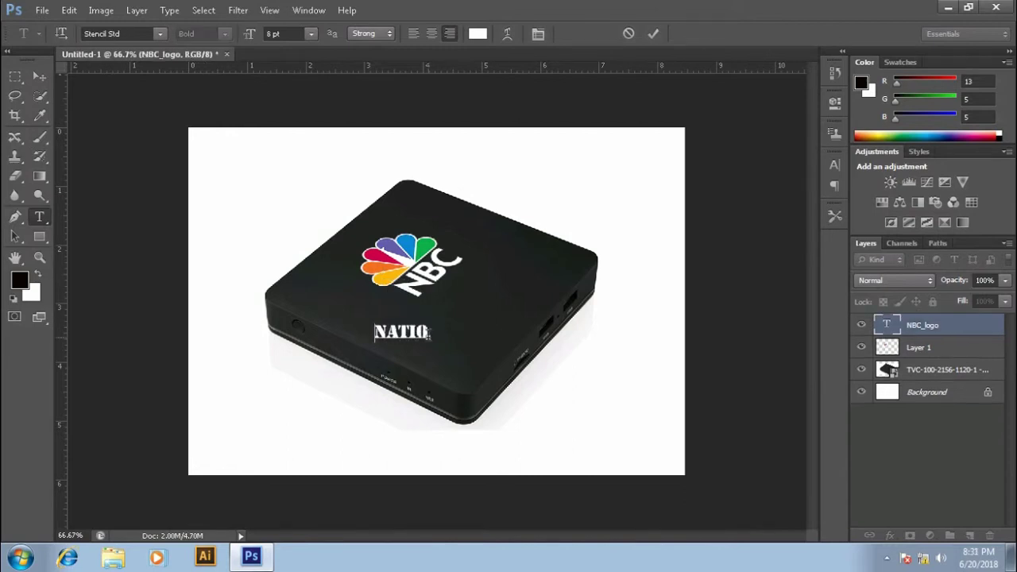
type("NAL")
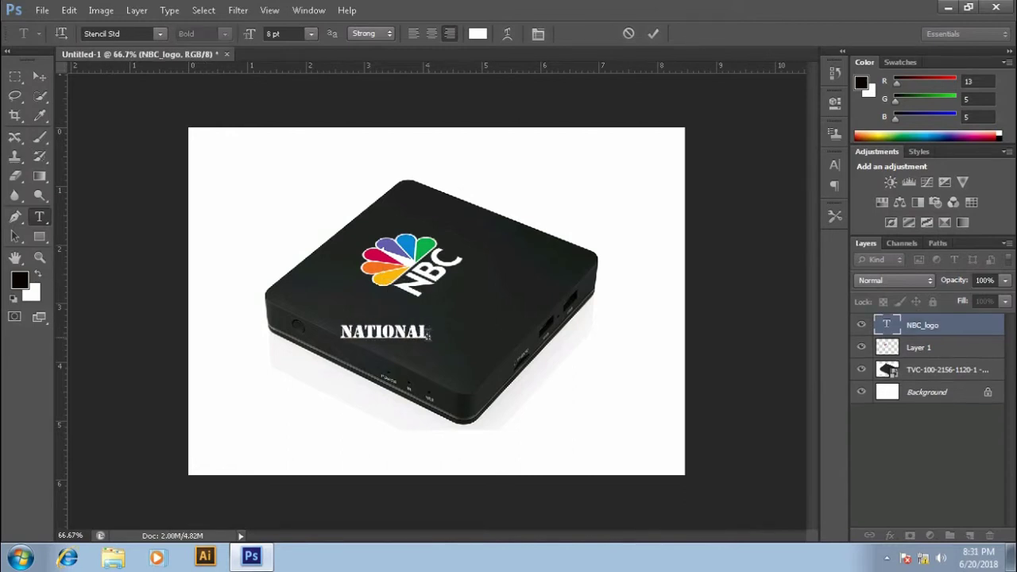
type(" NE")
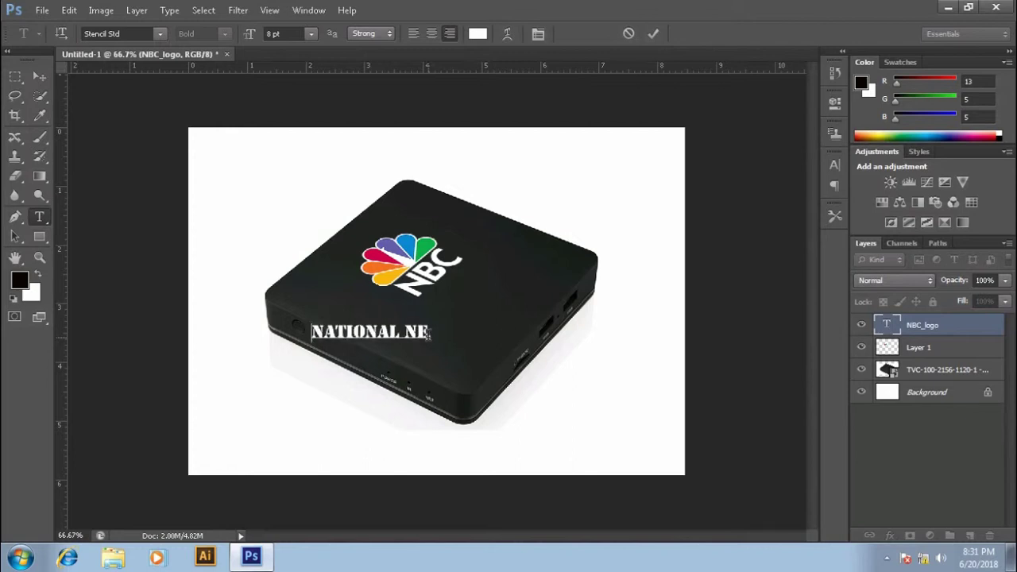
type("WS")
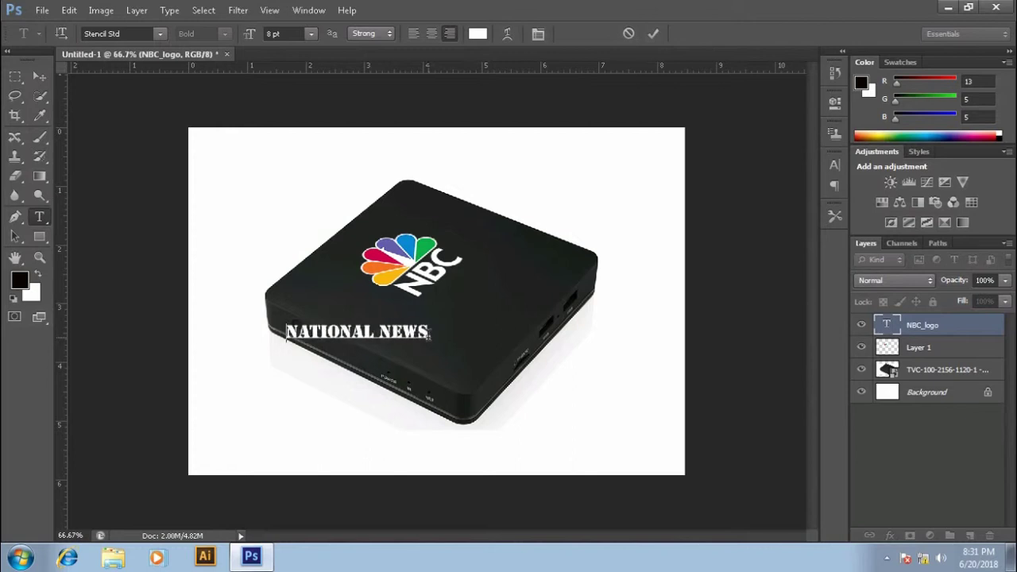
Step: Centre the NATIONAL NEWS text under the logo and set its size to 6 pt
left_click(40, 77)
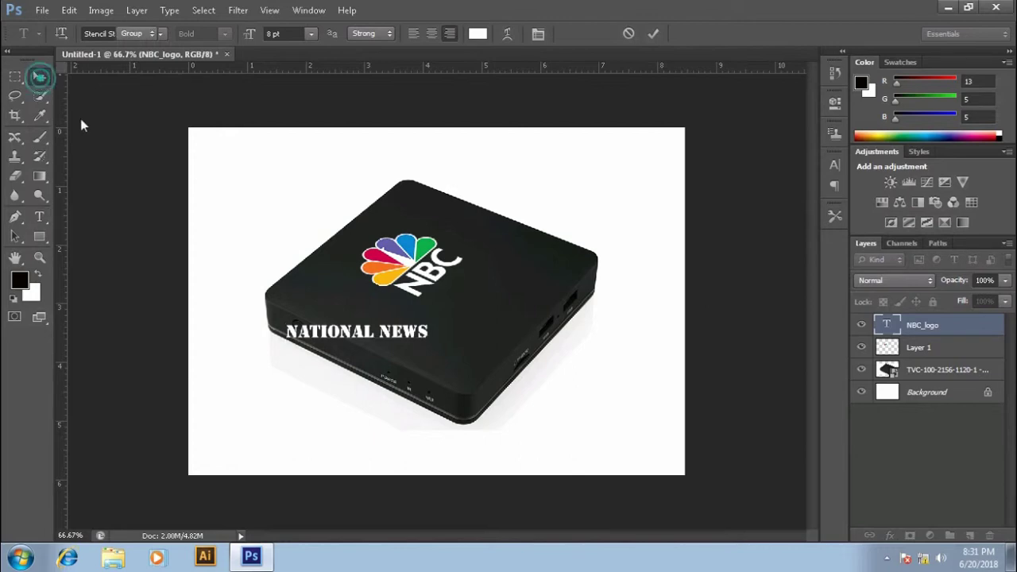
left_click_drag(357, 332, 473, 323)
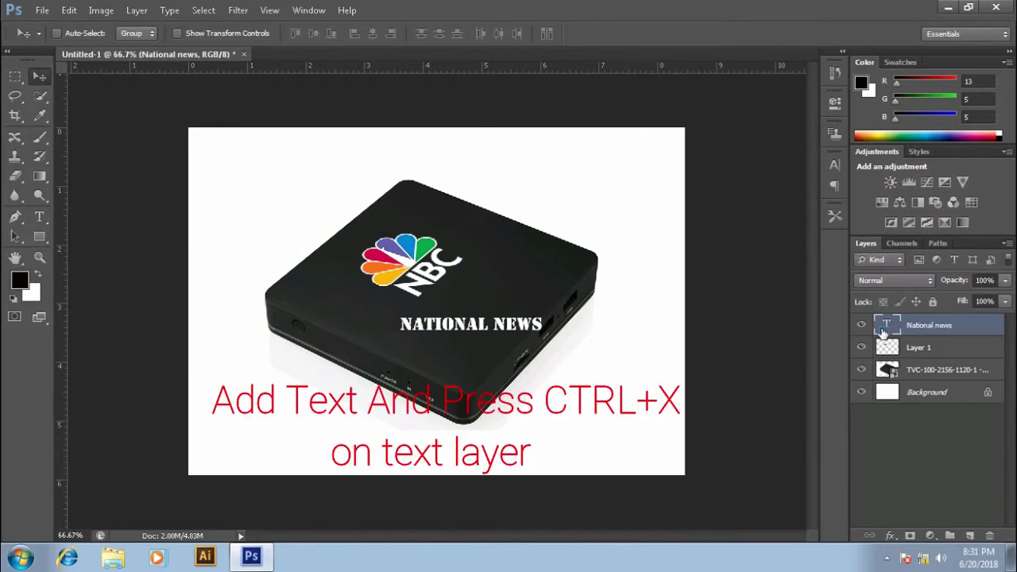
double_click(885, 328)
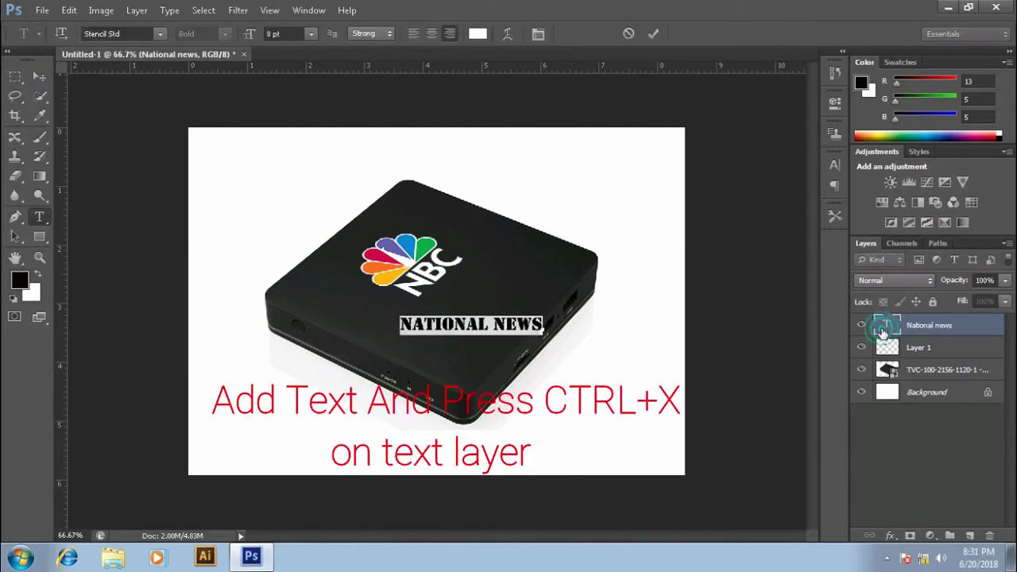
left_click(312, 35)
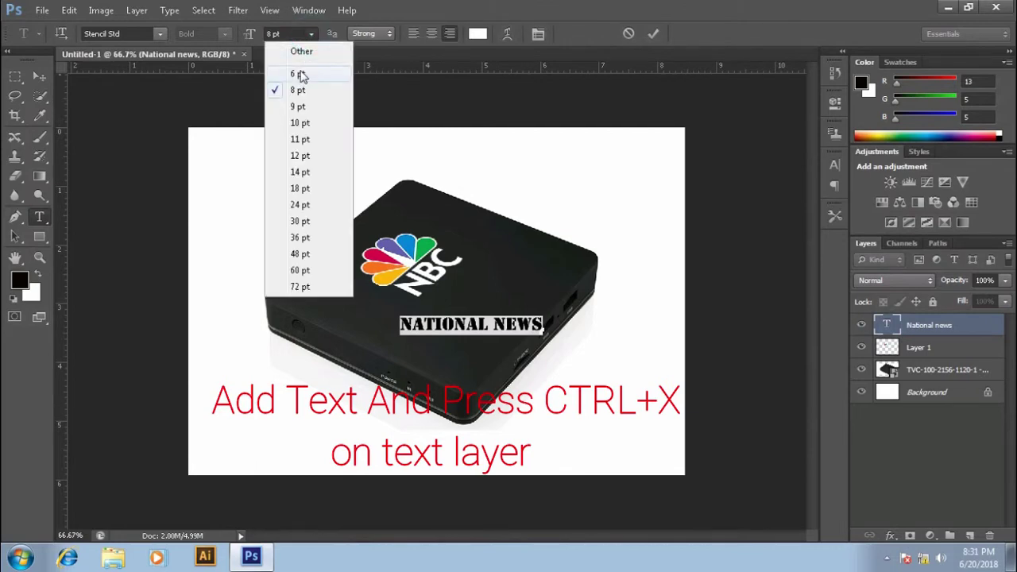
left_click(299, 72)
left_click(483, 343)
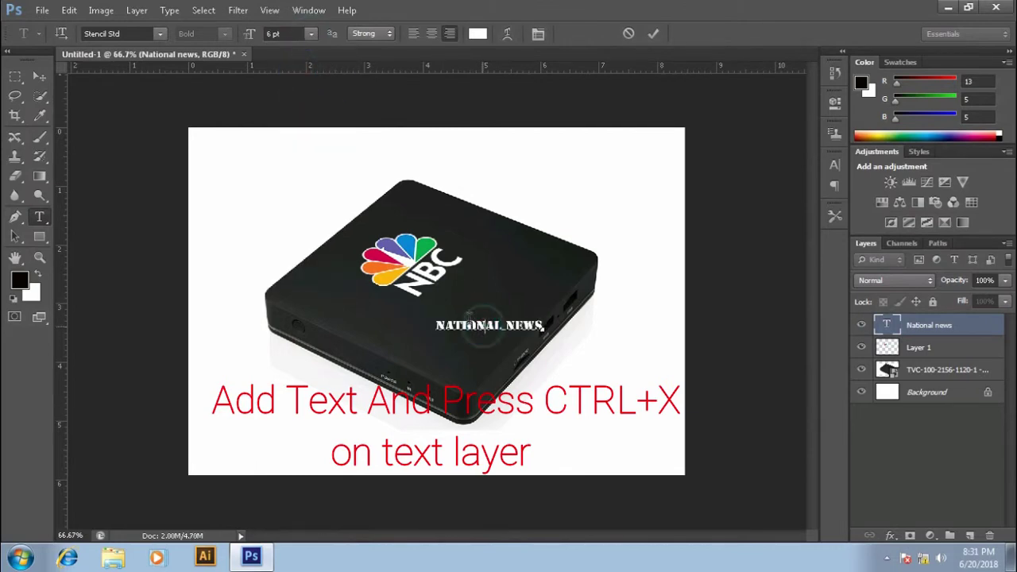
Step: Reposition the 6 pt text under the NBC logo and rasterize its type layer
left_click(38, 76)
left_click_drag(480, 332, 465, 322)
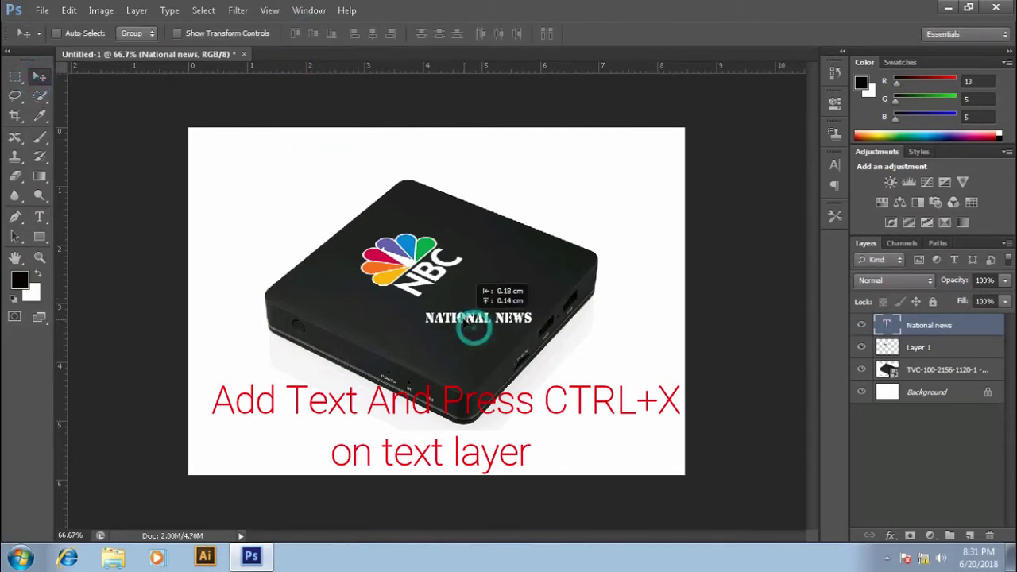
right_click(930, 331)
left_click(814, 195)
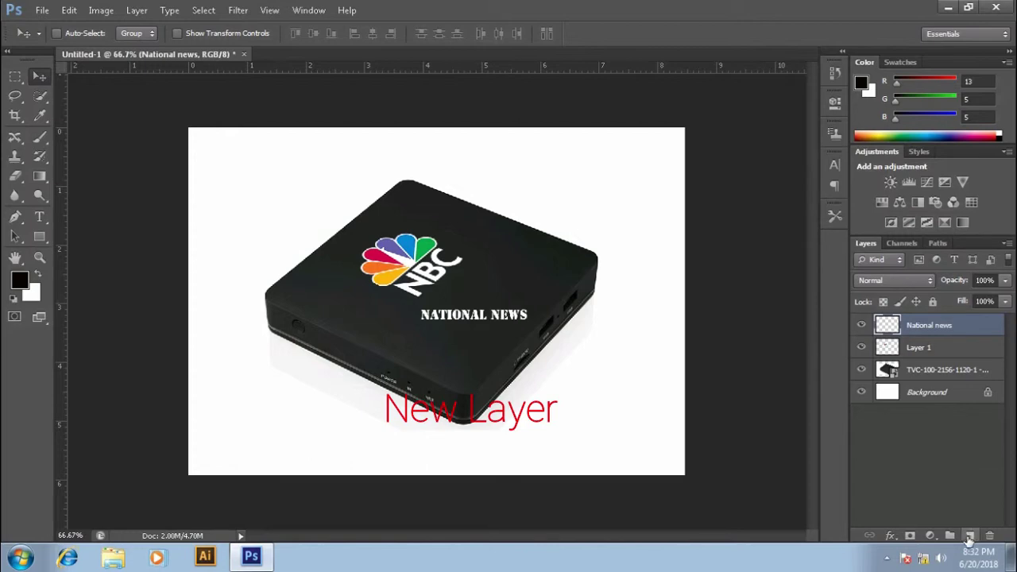
Step: Cut the NATIONAL NEWS text, add Layer 2 above the box photo, and reopen Vanishing Point
key("Delete")
left_click(954, 372)
left_click(970, 536)
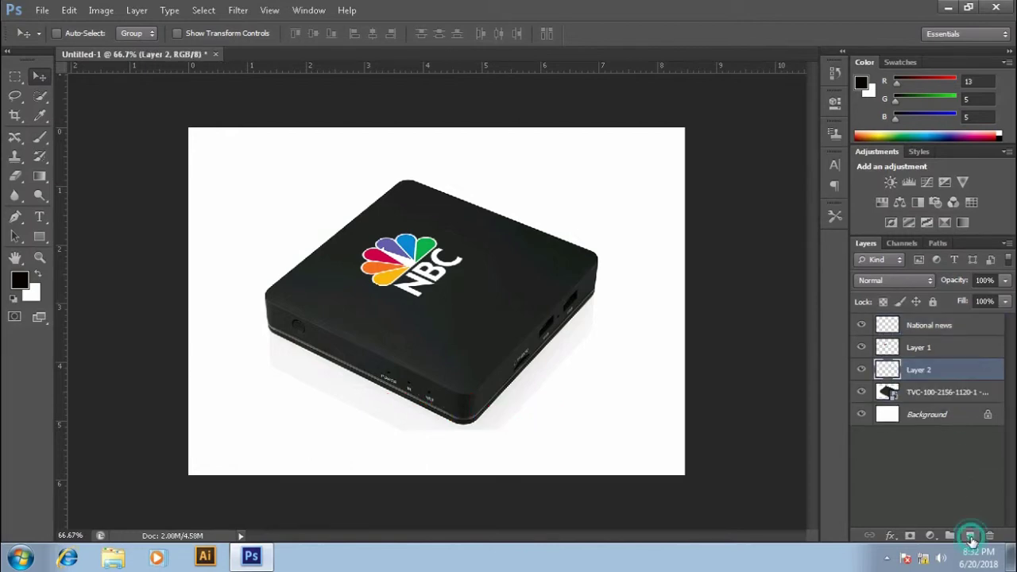
left_click(237, 9)
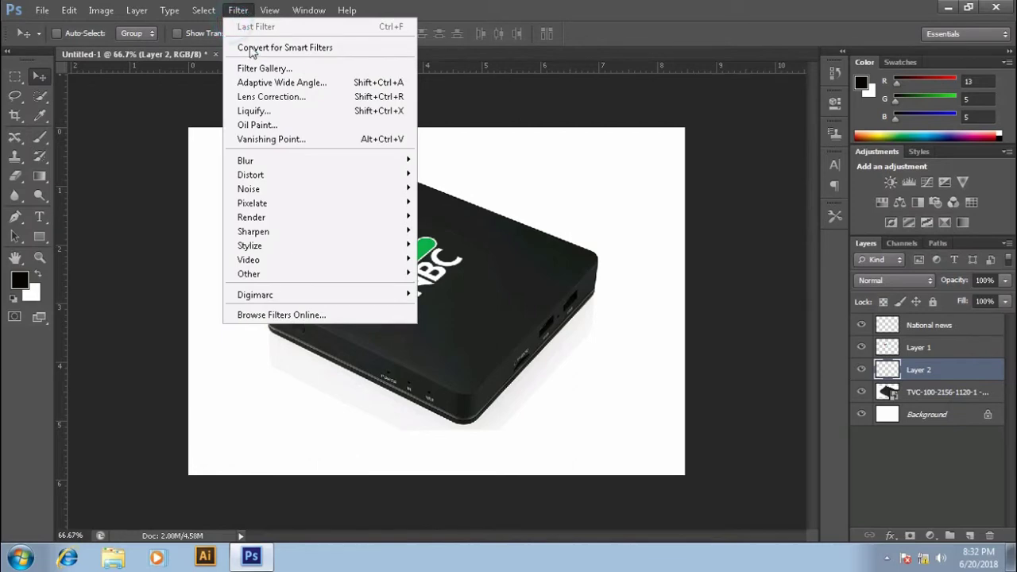
left_click(268, 139)
Step: Paste the NATIONAL NEWS text in Vanishing Point, rotate and place it flat on the box top, and apply it
key("ctrl+v")
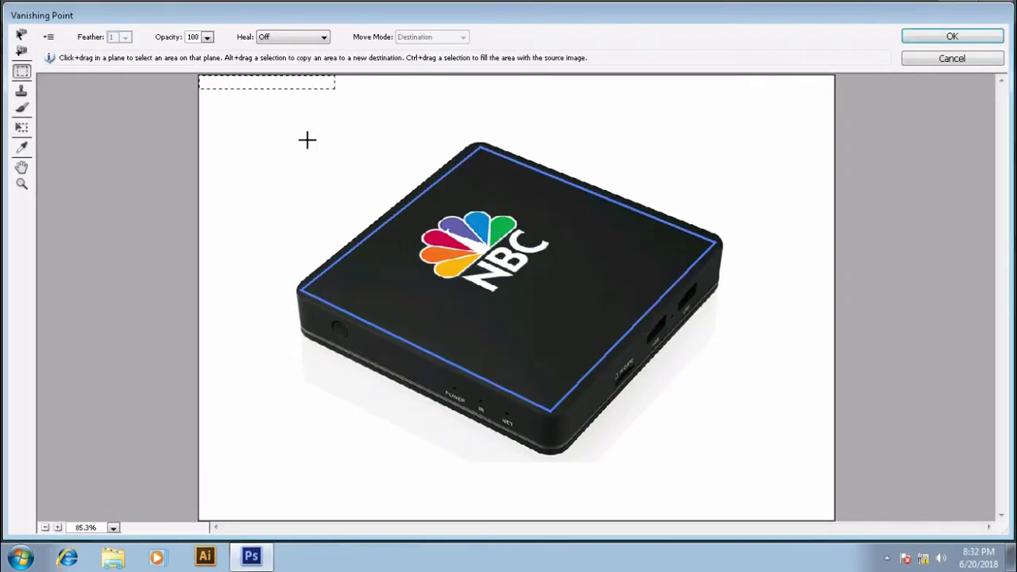
mouse_move(276, 84)
left_mouse_down()
mouse_move(570, 268)
mouse_move(593, 224)
left_mouse_up()
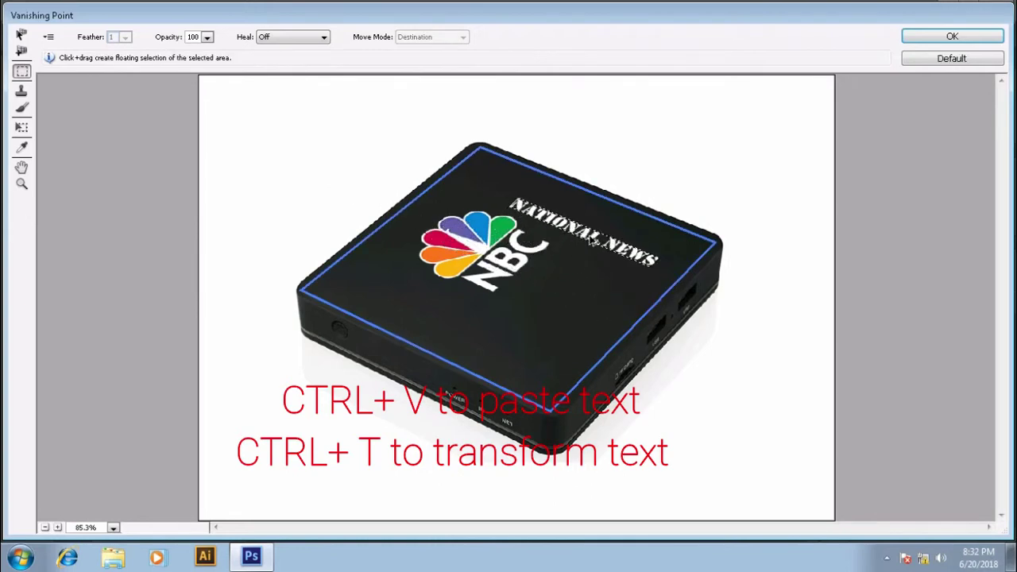
key("ctrl+t")
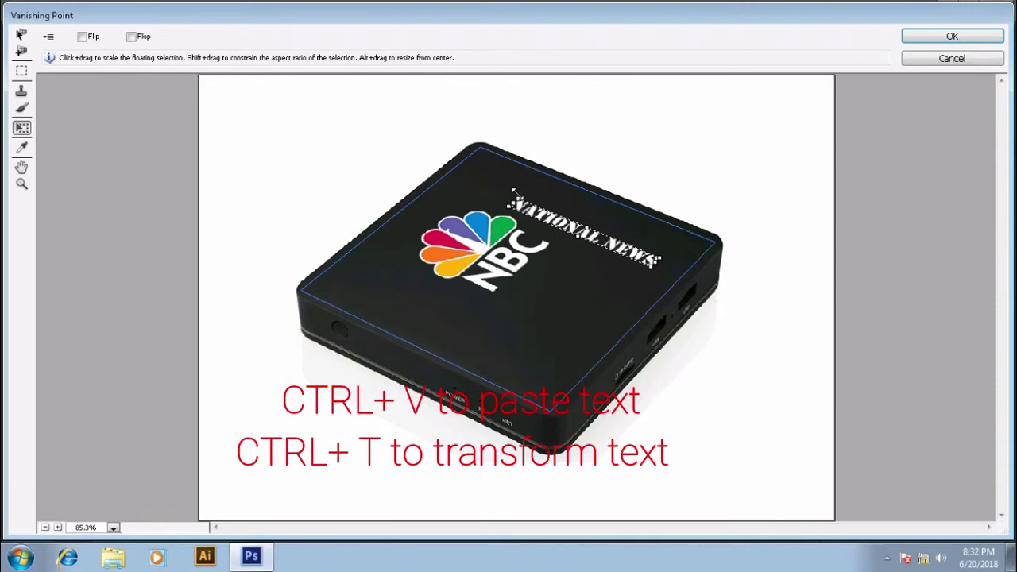
left_click_drag(510, 193, 499, 291)
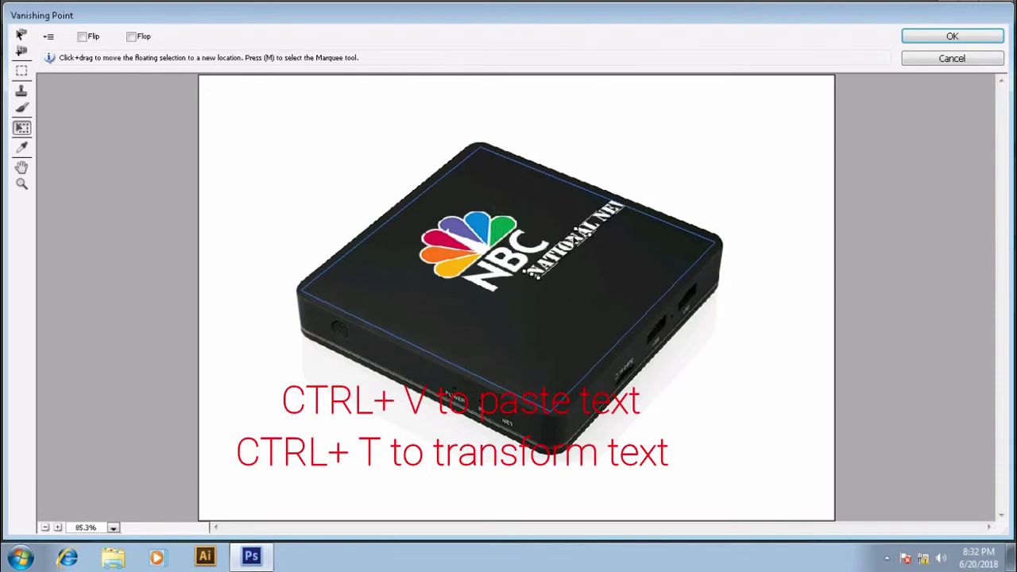
left_click_drag(572, 238, 566, 290)
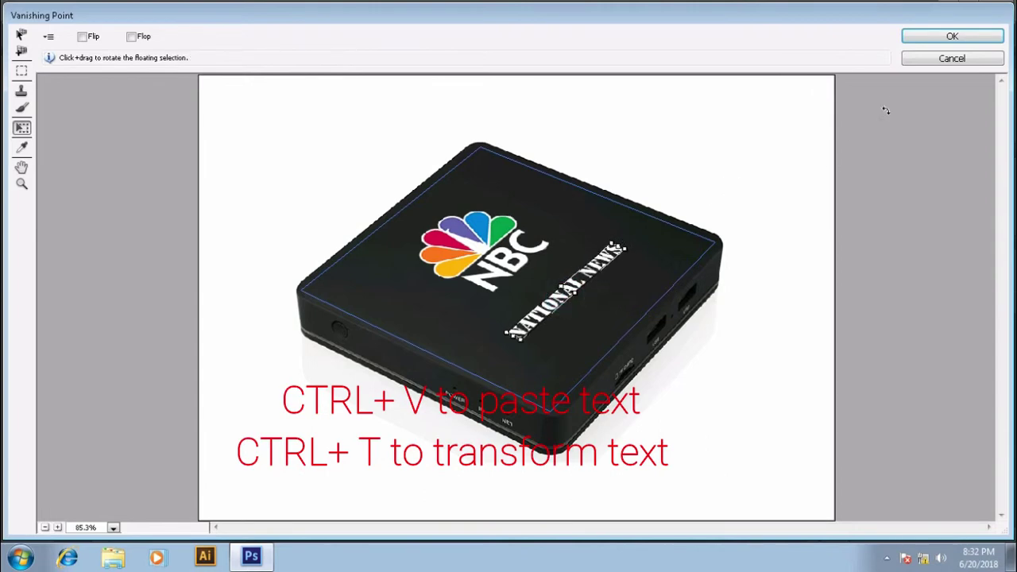
left_click(929, 37)
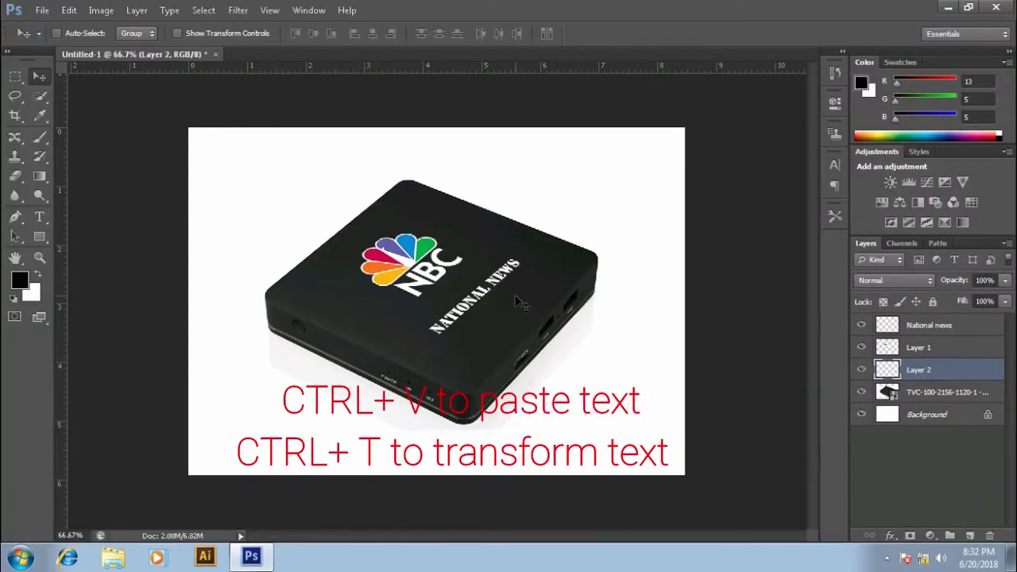
Step: Nudge the NATIONAL NEWS text and rotate it slightly parallel to the box's right front edge
left_click_drag(487, 303, 506, 321)
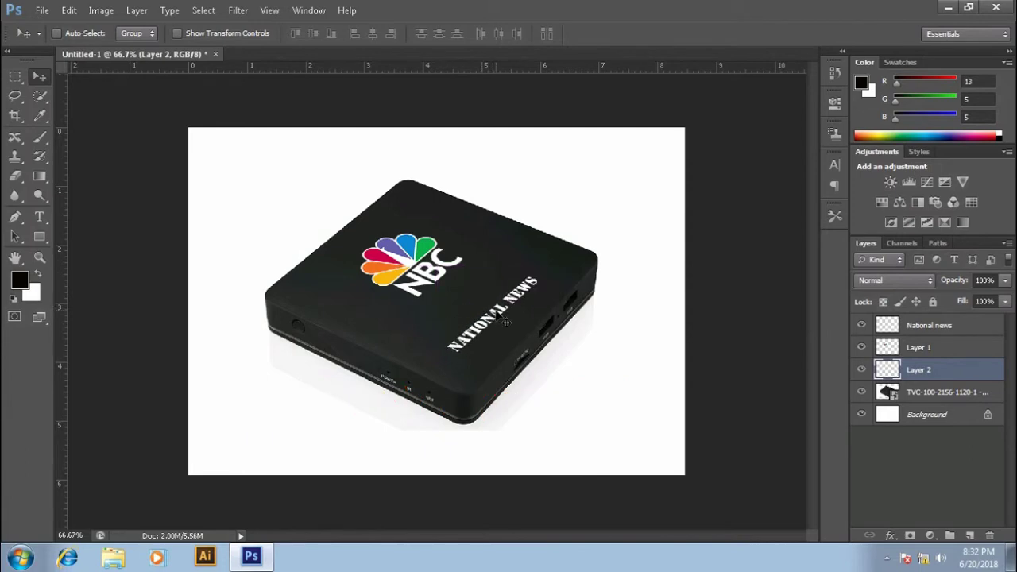
key("ctrl+t")
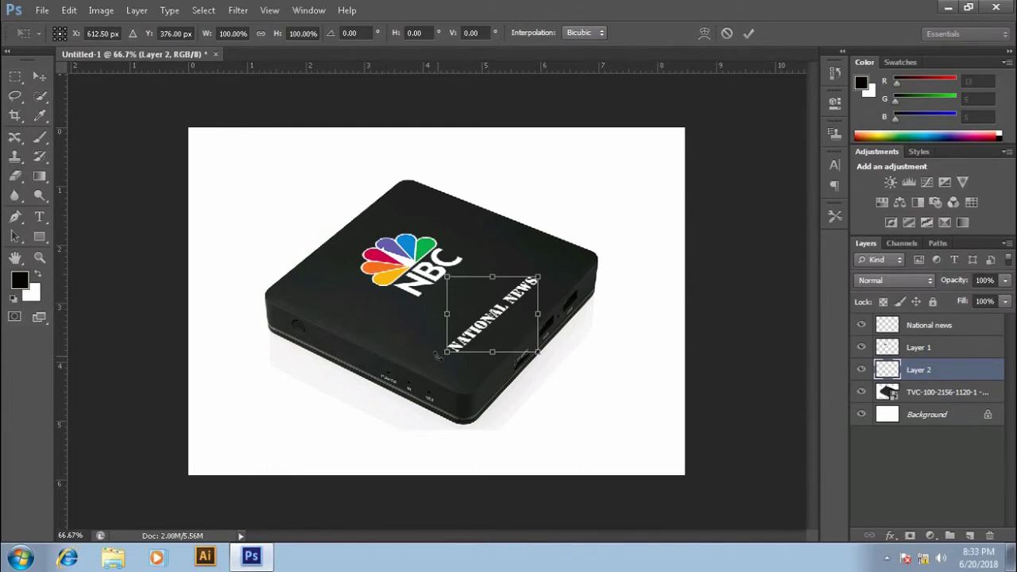
left_click_drag(438, 356, 440, 355)
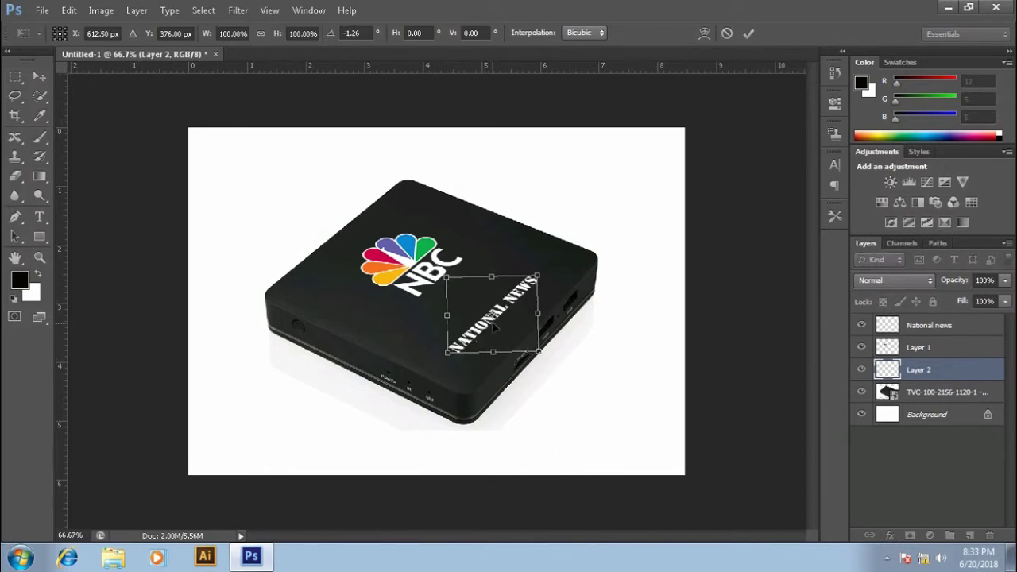
key("Return")
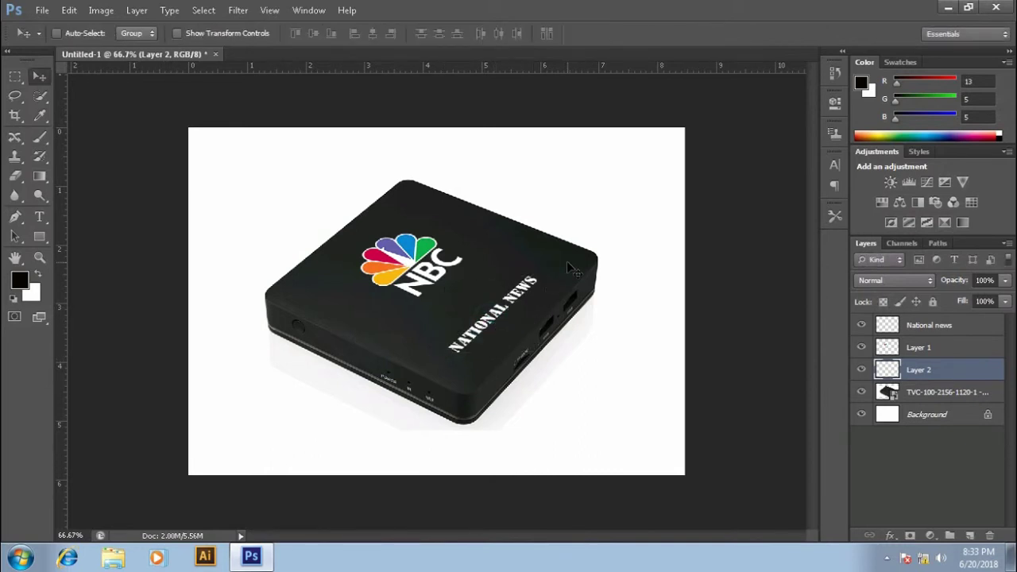
Step: Reposition the NATIONAL NEWS text beside the logo, then shift the NBC logo on Layer 1 slightly right and down
left_click_drag(506, 311, 501, 298)
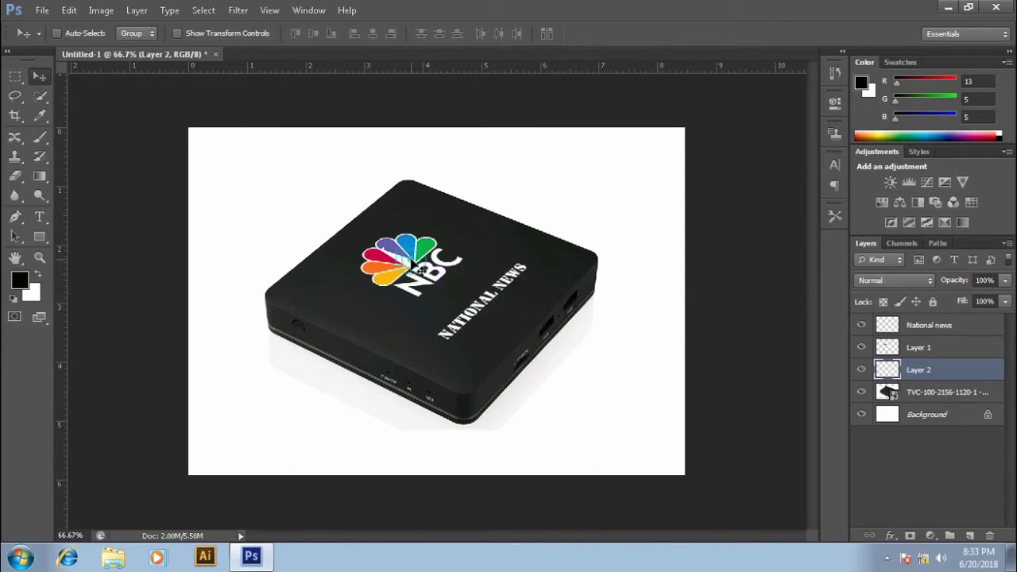
left_click_drag(423, 264, 424, 266)
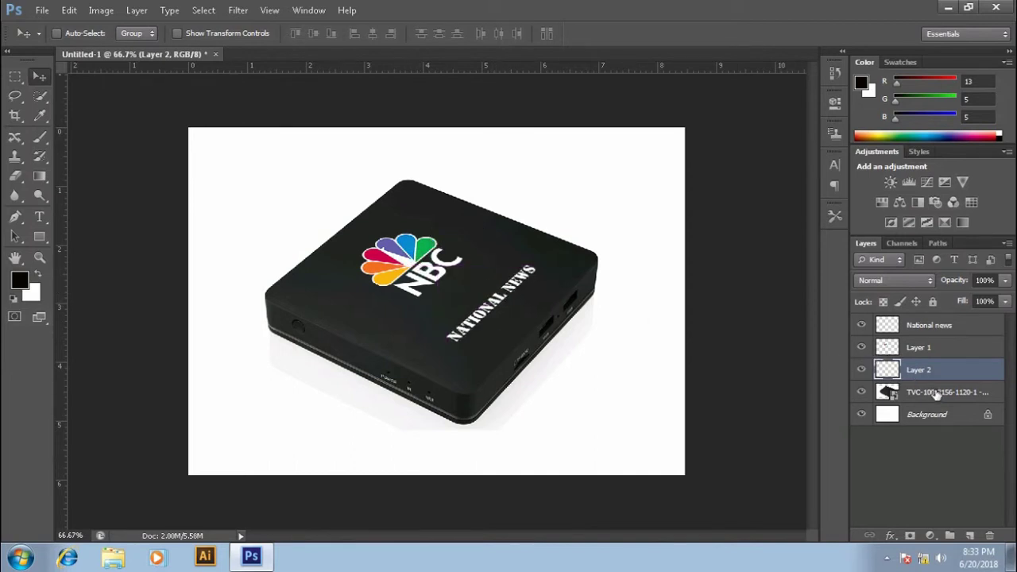
left_click(908, 347)
left_click_drag(420, 265, 433, 272)
left_click(487, 229)
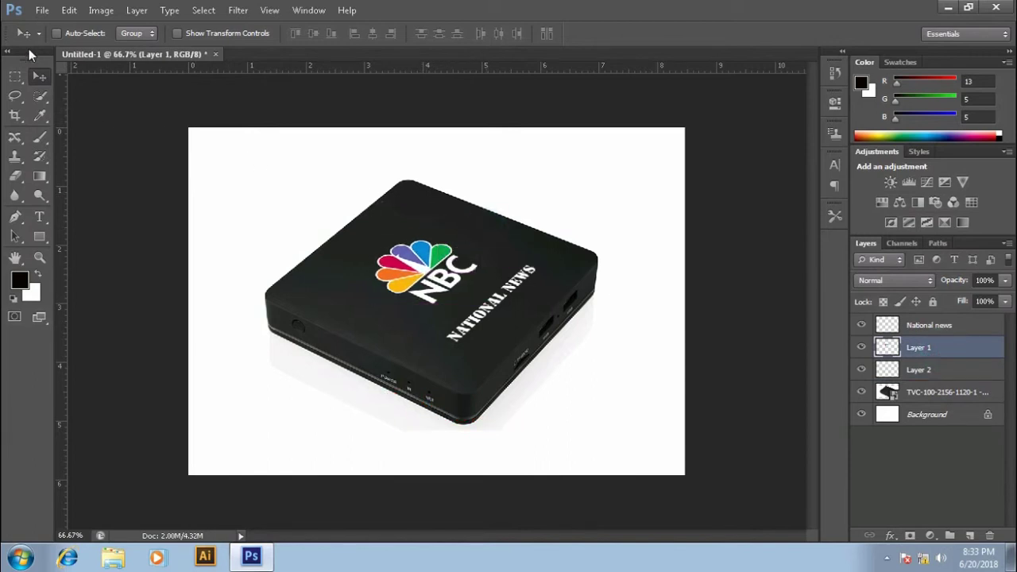
left_click(43, 11)
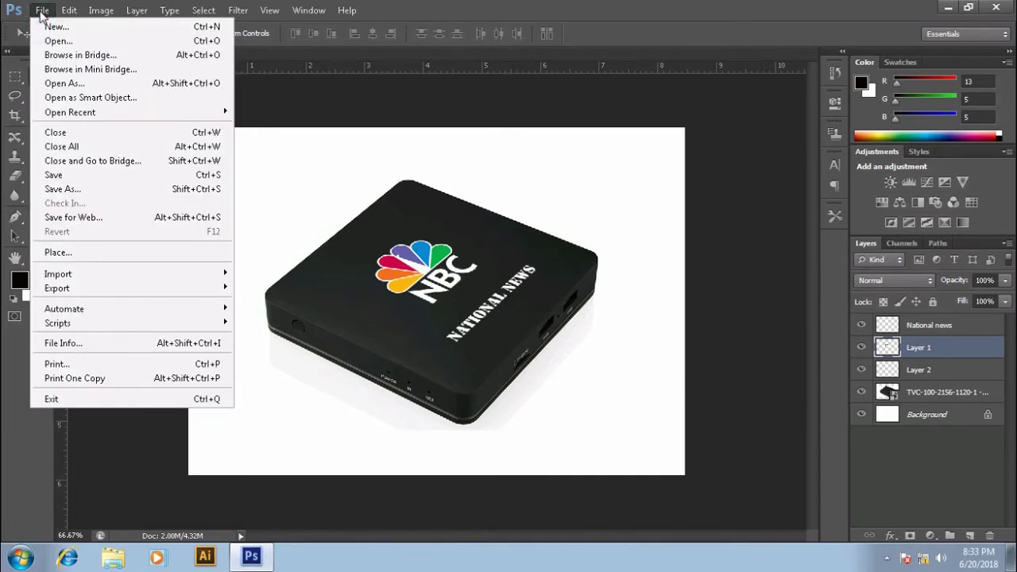
Step: Open Save for Web and pan the PNG-24 preview to view the whole box
left_click(88, 220)
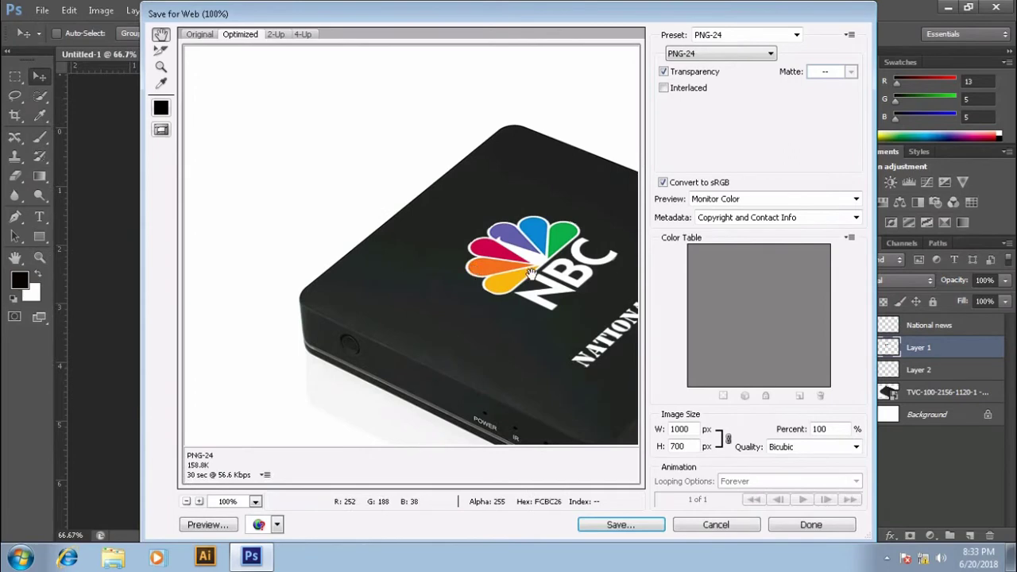
left_click_drag(341, 337, 413, 213)
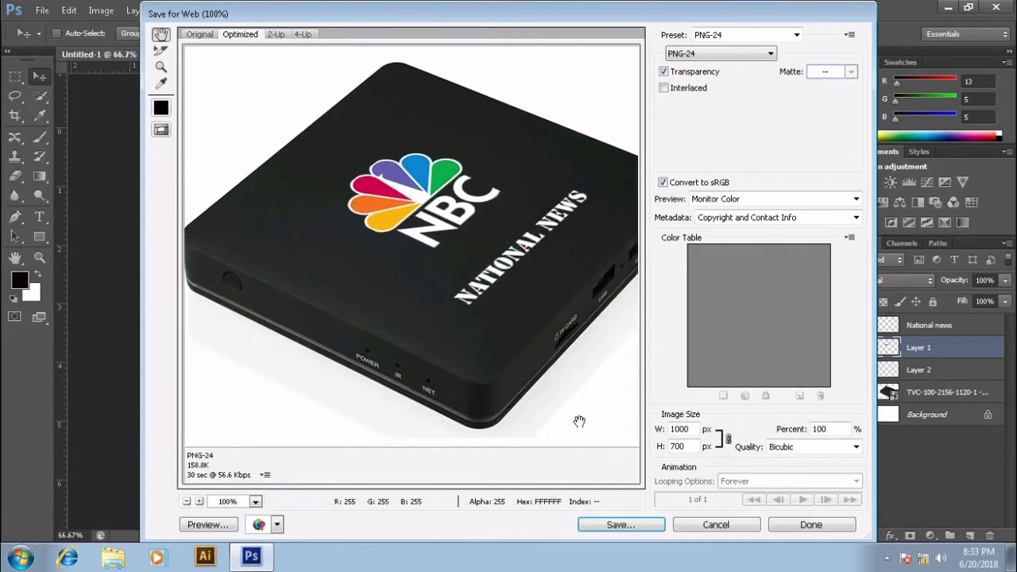